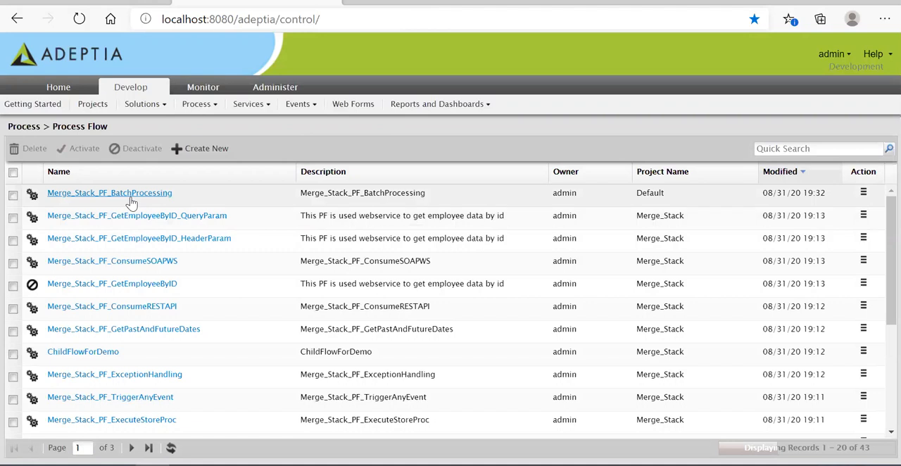
# - List the dependencies of the Merge_Stack_PF_BatchProcessing process flow and inspect the Merge_Stack_SPF_BatchProcessing subflow among them
pyautogui.rightClick(138, 200)
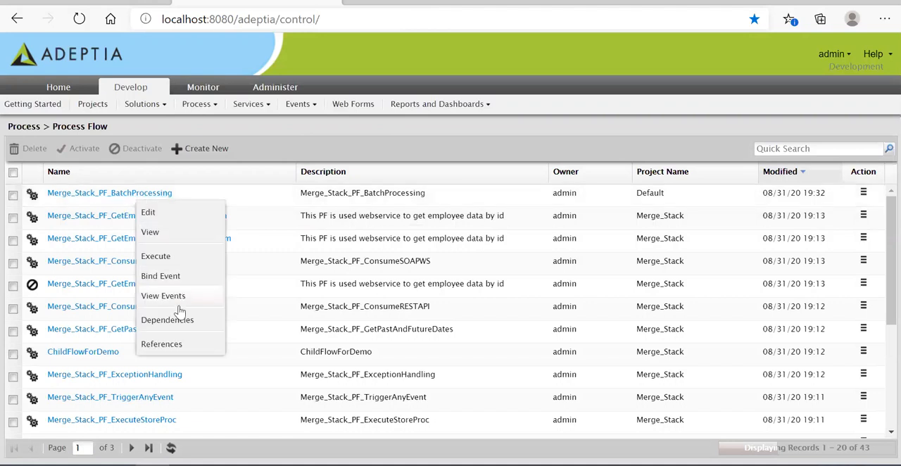
pyautogui.click(167, 319)
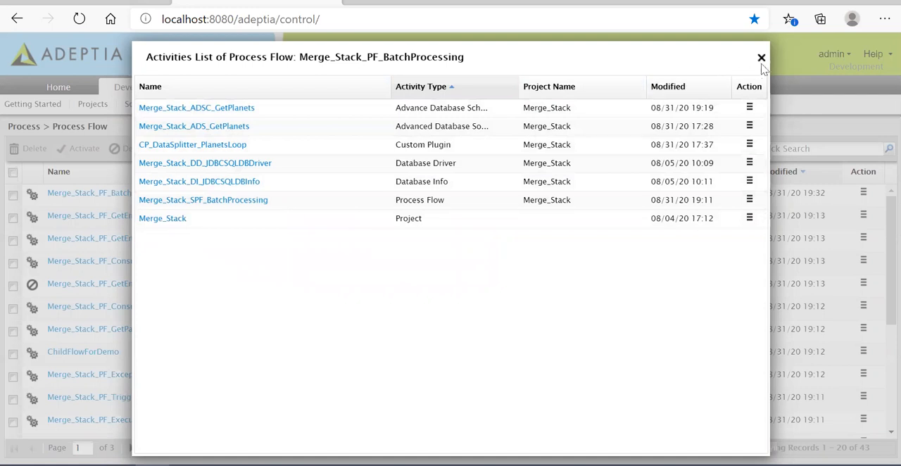
pyautogui.click(226, 203)
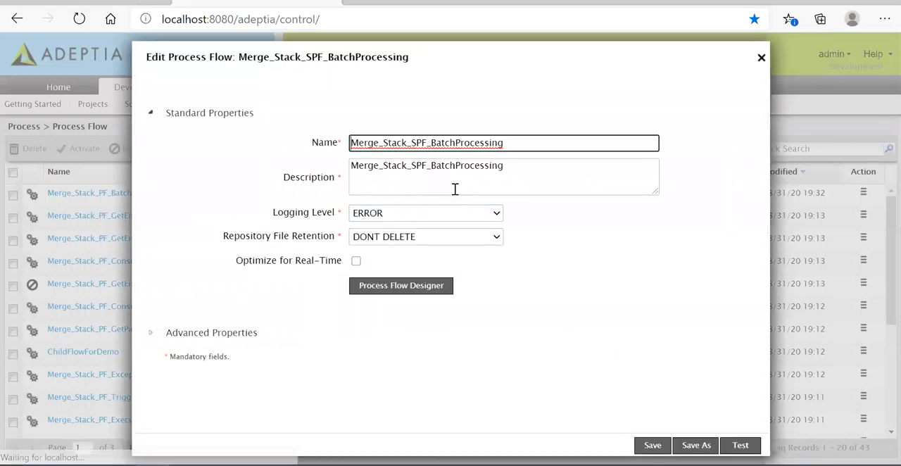
pyautogui.click(761, 59)
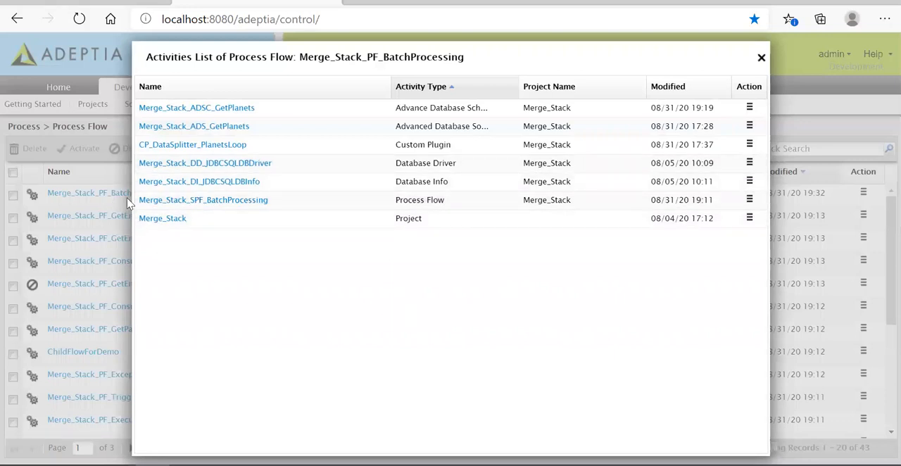
pyautogui.click(761, 59)
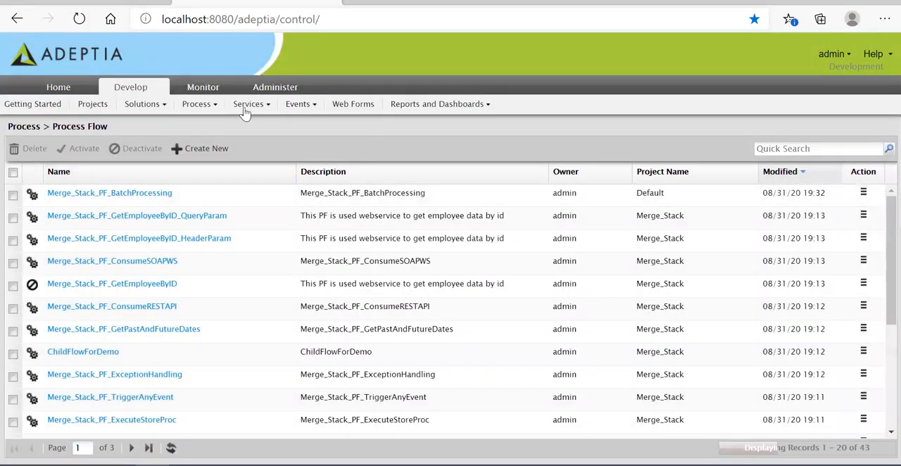
pyautogui.rightClick(144, 197)
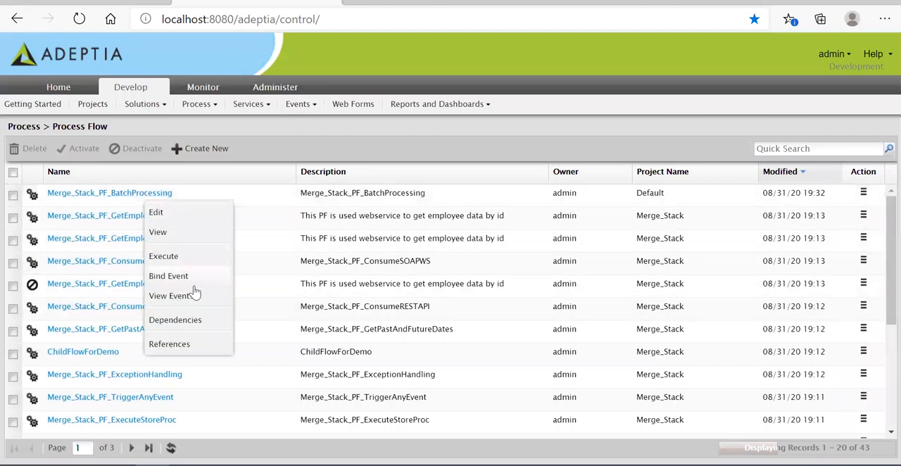
pyautogui.click(208, 347)
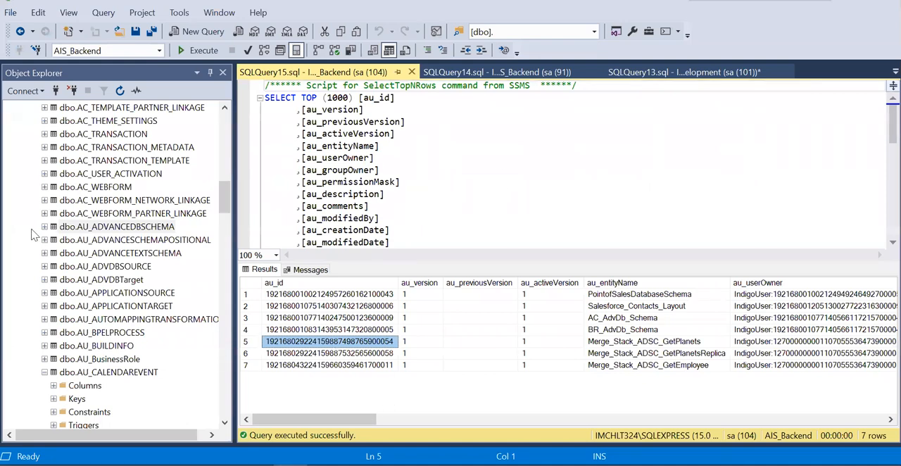
# - Query the top 1000 rows of dbo.AU_ADVANCEDBSCHEMA in SSMS, find the Merge_Stack_ADSC_GetPlanets record, and return to Adeptia to close the dependencies list
pyautogui.moveTo(226, 197); pyautogui.dragTo(227, 123)
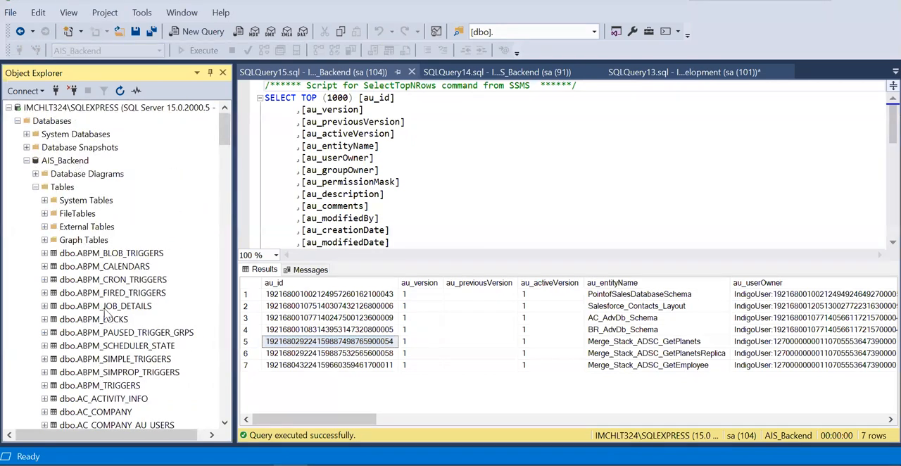
pyautogui.scroll(-9, 107, 314)
pyautogui.scroll(-2, 113, 239)
pyautogui.scroll(-2, 112, 317)
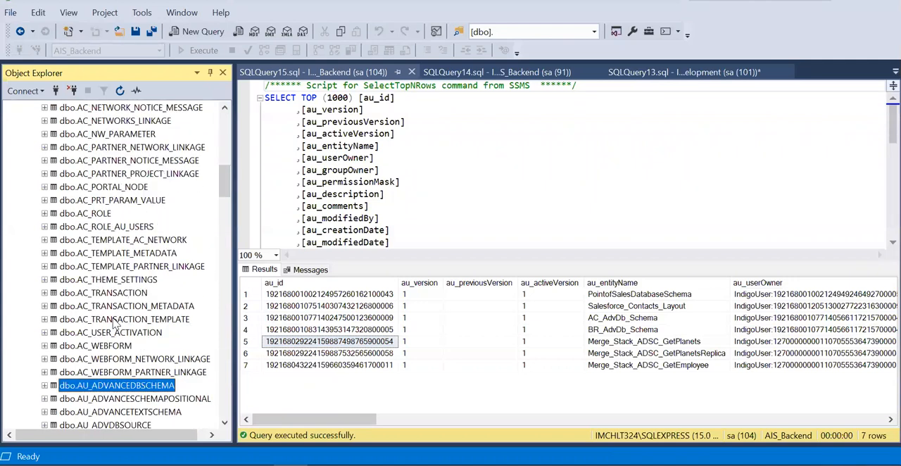
pyautogui.scroll(-2, 121, 335)
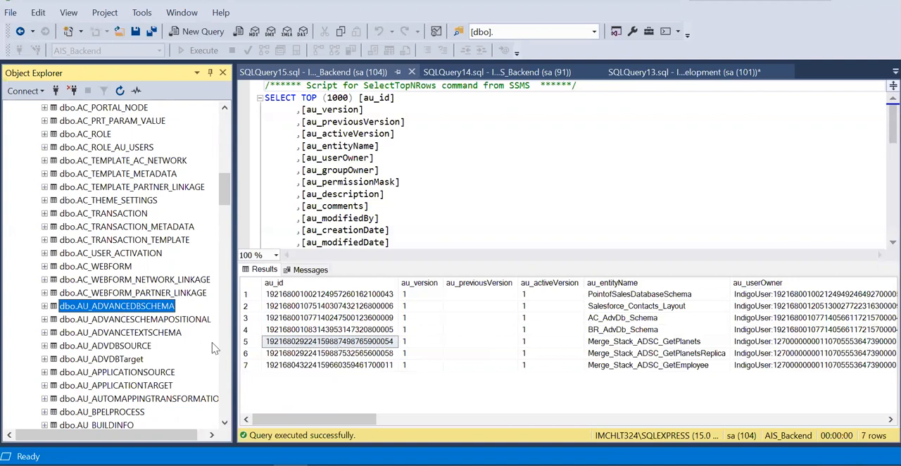
pyautogui.rightClick(123, 308)
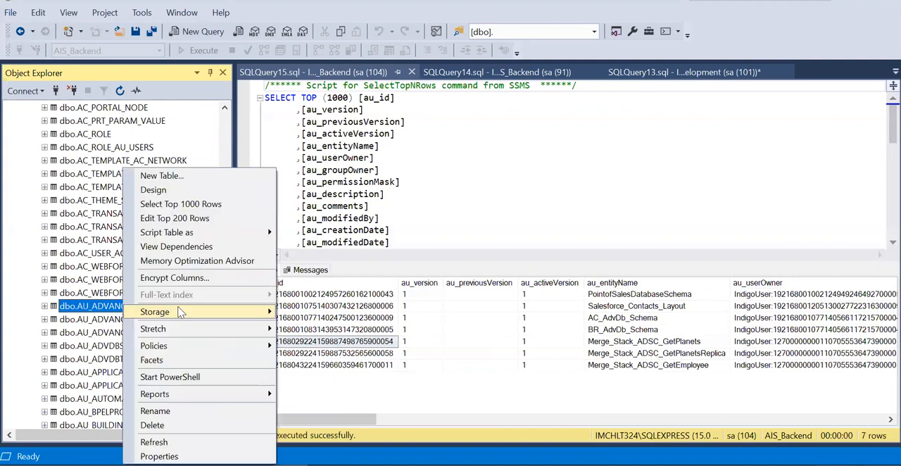
pyautogui.click(202, 204)
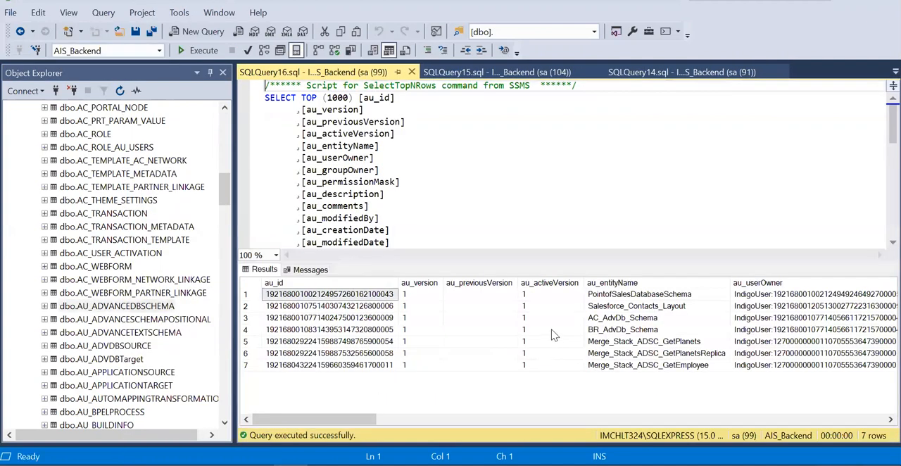
pyautogui.click(656, 341)
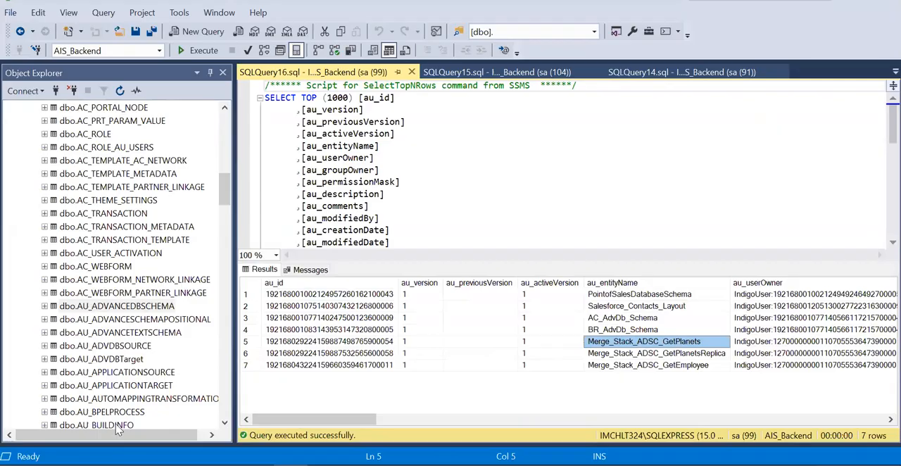
pyautogui.click(154, 465)
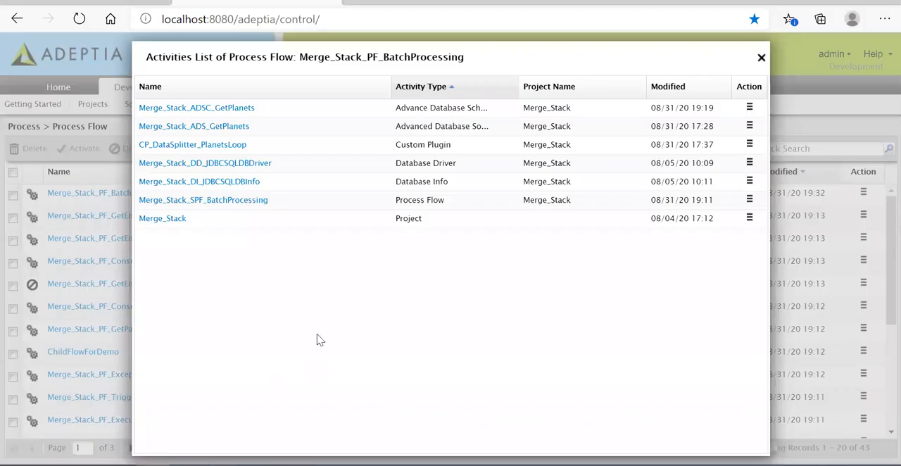
pyautogui.click(761, 58)
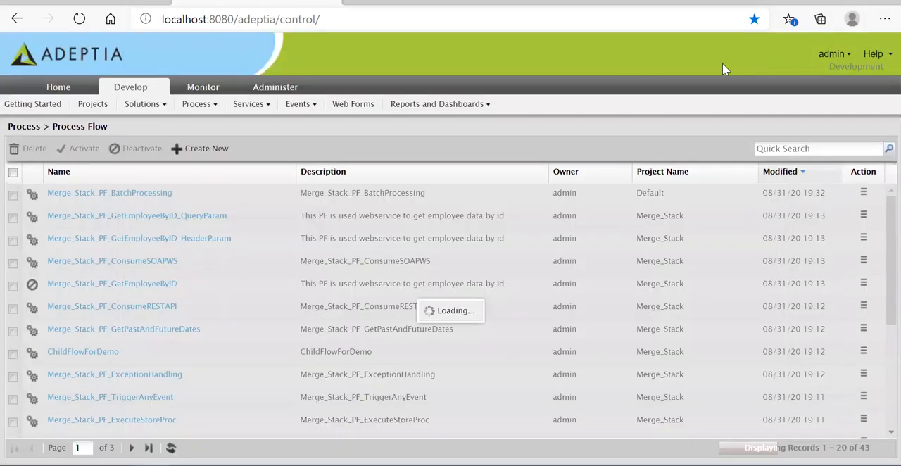
# - Run MigrationUtility as administrator from the AdeptiaSuite-6.9 bin folder in File Explorer and choose Environment promotion in its wizard
pyautogui.moveTo(187, 464)
pyautogui.click(265, 434)
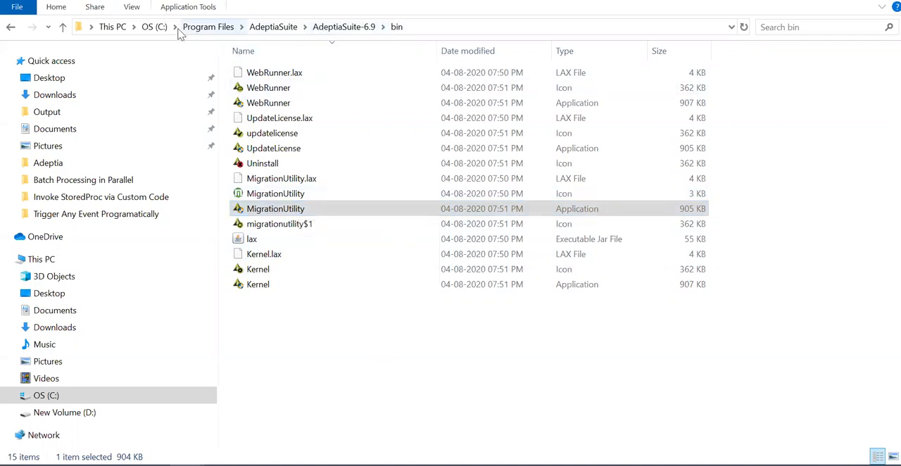
pyautogui.rightClick(278, 213)
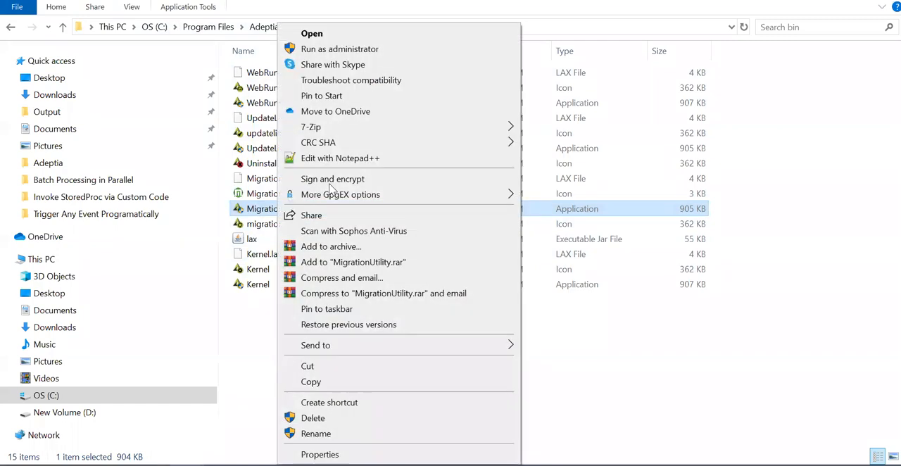
pyautogui.click(348, 51)
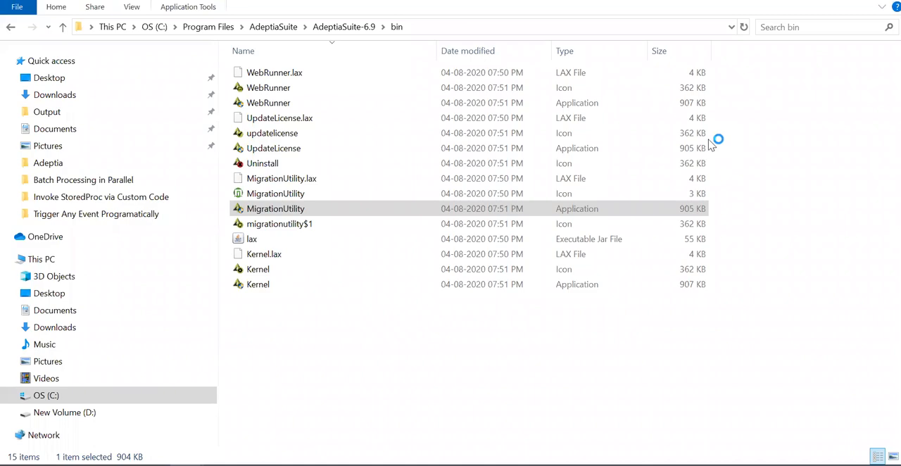
pyautogui.click(436, 124)
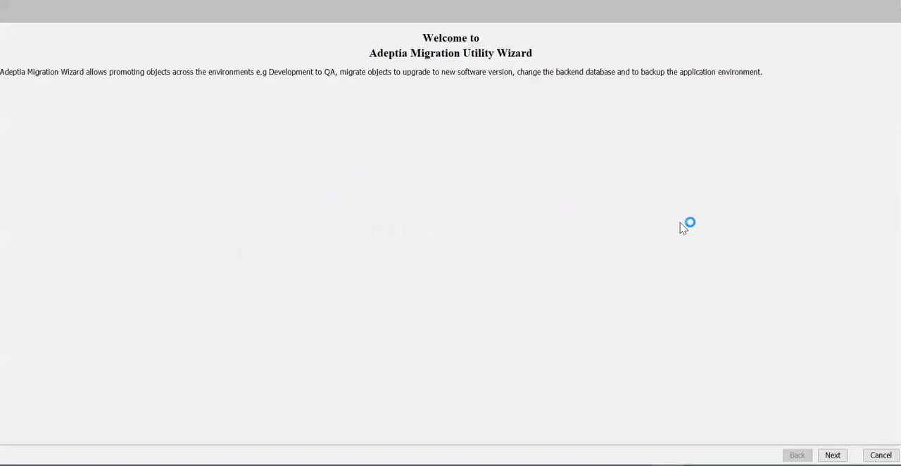
pyautogui.click(832, 454)
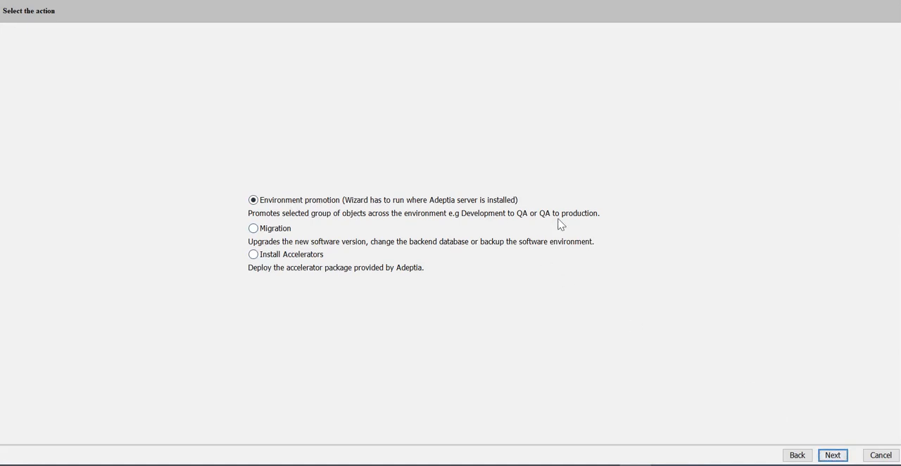
pyautogui.click(833, 454)
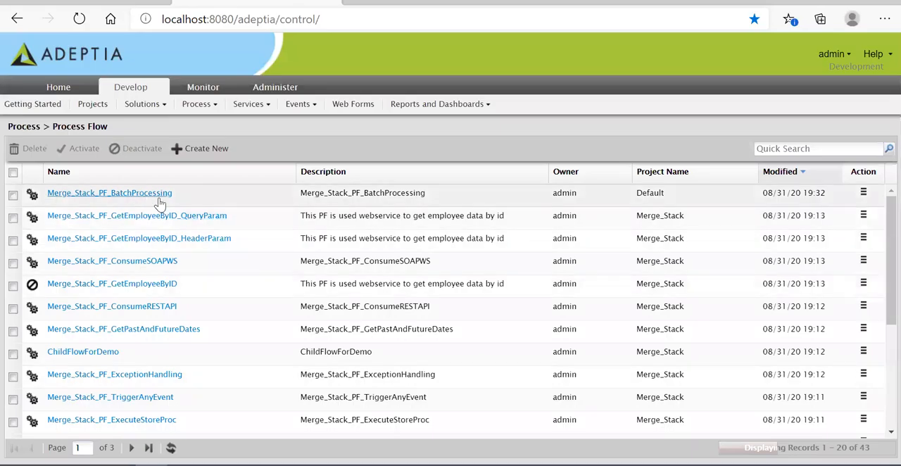
# - Recheck the dependencies of Merge_Stack_PF_BatchProcessing in Adeptia and return to the Promote option in the migration wizard
pyautogui.click(155, 197)
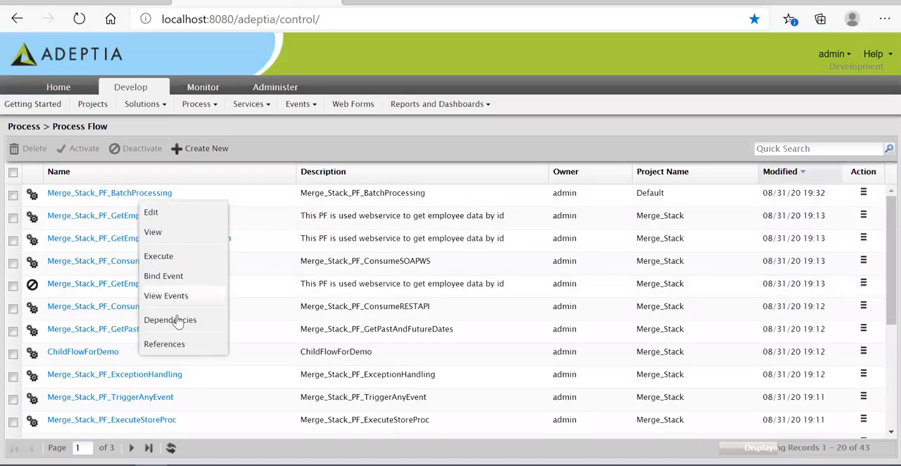
pyautogui.click(224, 344)
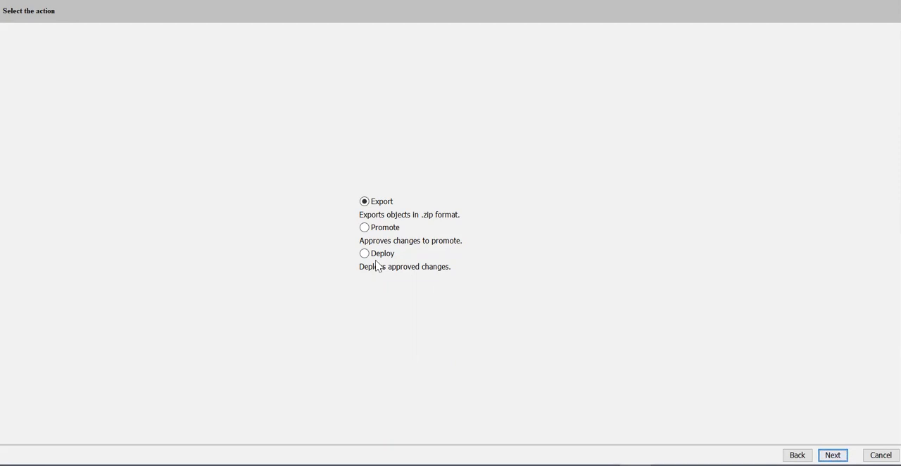
pyautogui.click(363, 228)
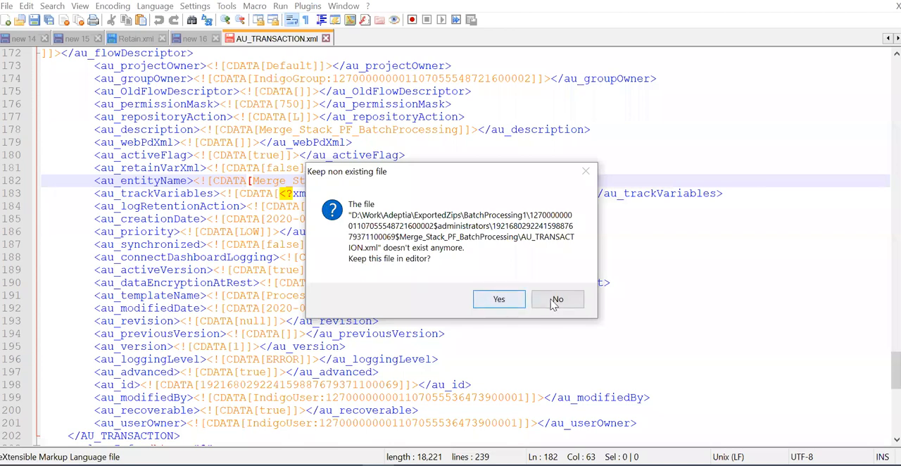
# - Switch to Notepad++, discard the missing AU_TRANSACTION.xml, and examine the Merge_Stack_DI_JDBCSQLDBInfo entry in Retain.xml
pyautogui.click(560, 301)
pyautogui.click(142, 39)
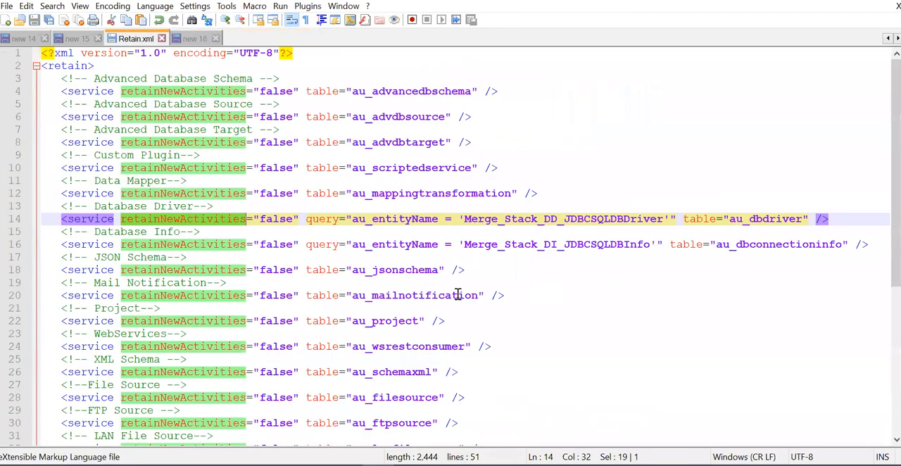
pyautogui.click(594, 211)
pyautogui.doubleClick(589, 246)
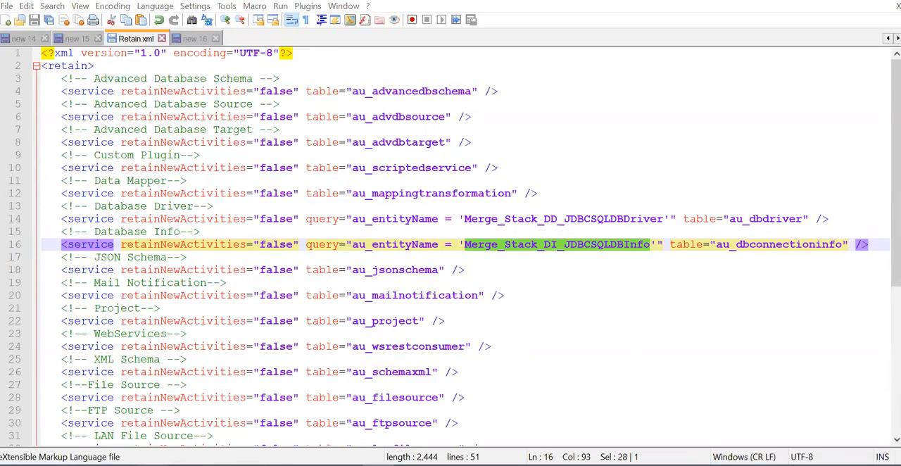
# - Compare the database driver and database info dependencies listed in Adeptia with their entity names in Retain.xml
pyautogui.hotkey('alt', 'Tab')
pyautogui.moveTo(269, 185); pyautogui.dragTo(141, 169)
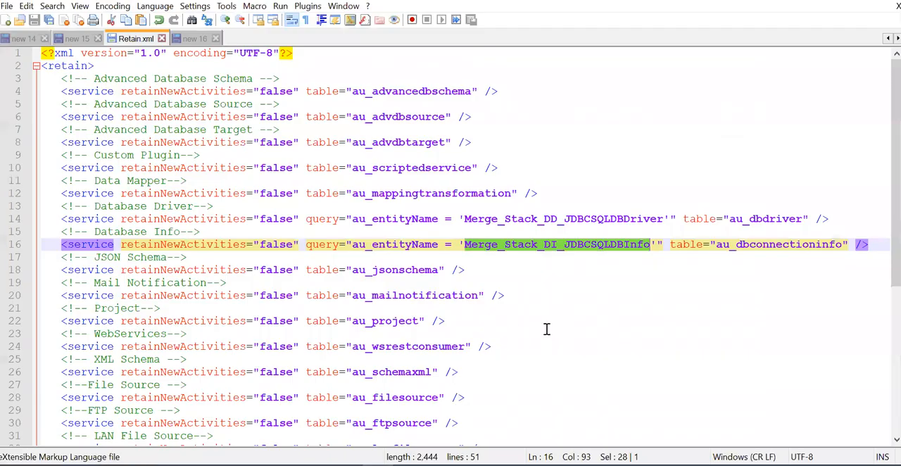
pyautogui.click(546, 328)
pyautogui.doubleClick(592, 218)
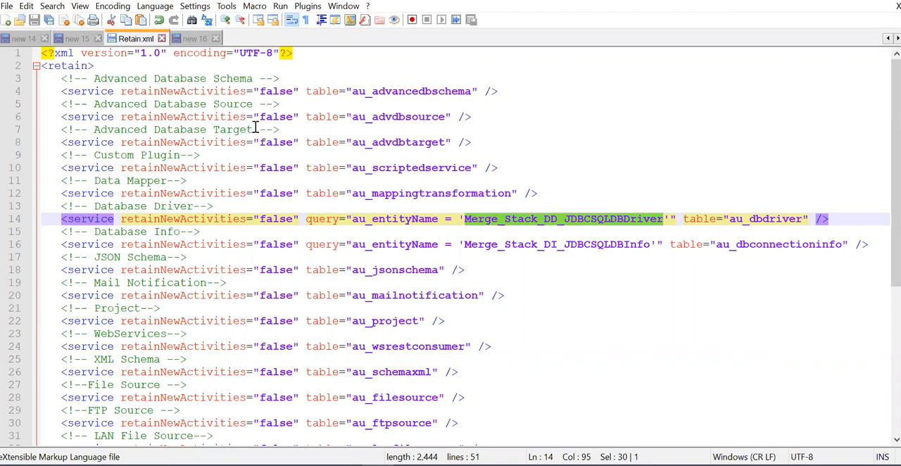
# - Examine the Database Driver service line in Retain.xml, focusing on its retainNewActivities and query attributes
pyautogui.click(670, 322)
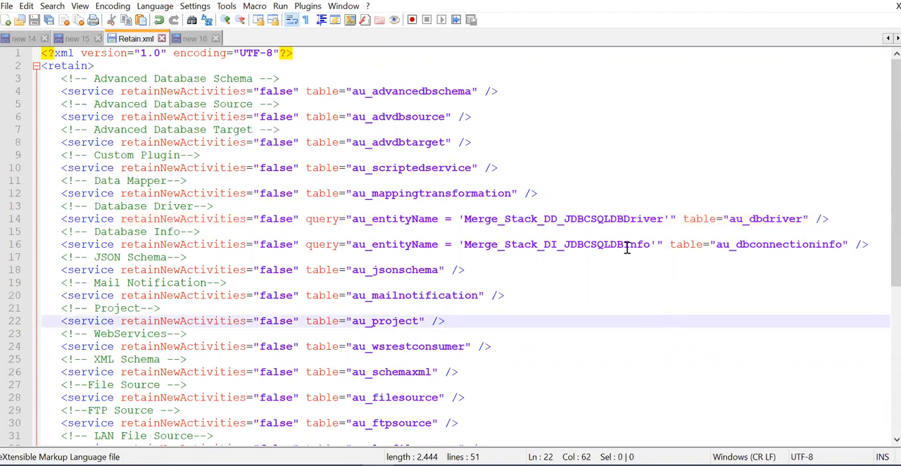
pyautogui.tripleClick(774, 224)
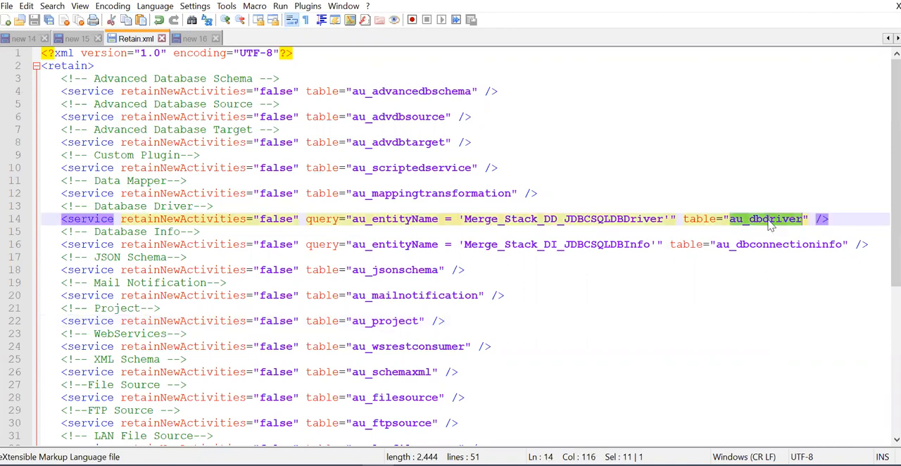
pyautogui.click(754, 298)
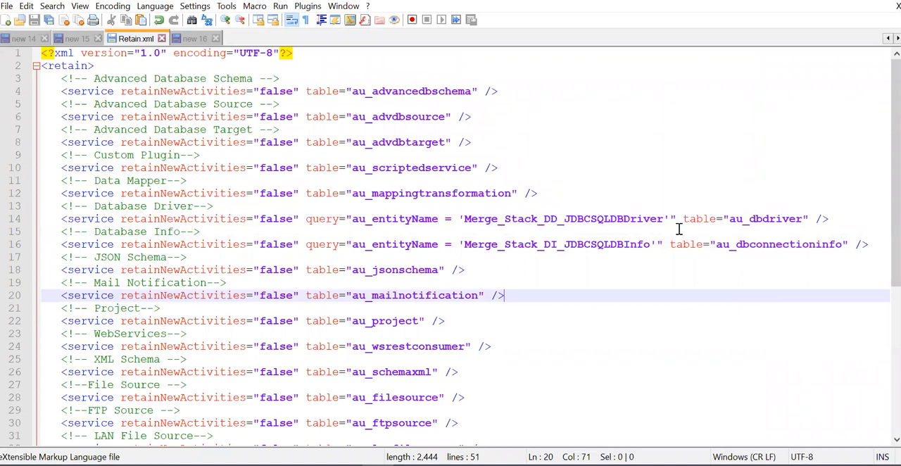
pyautogui.moveTo(679, 218); pyautogui.dragTo(115, 220)
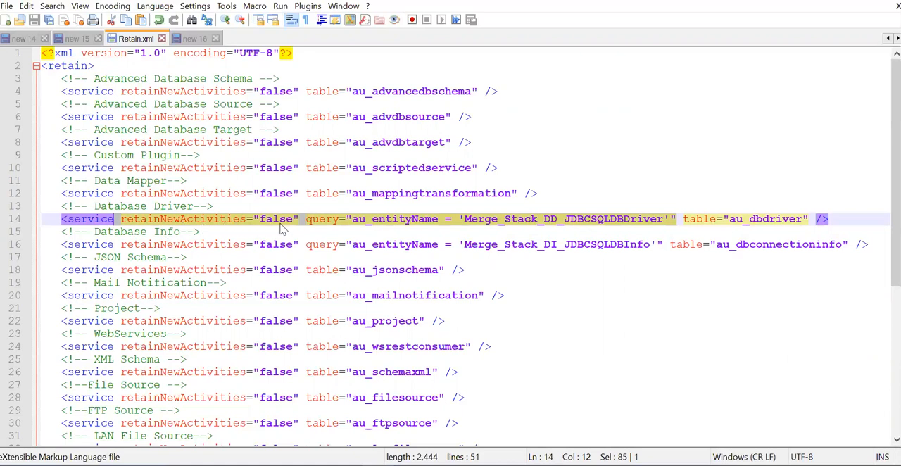
pyautogui.click(704, 332)
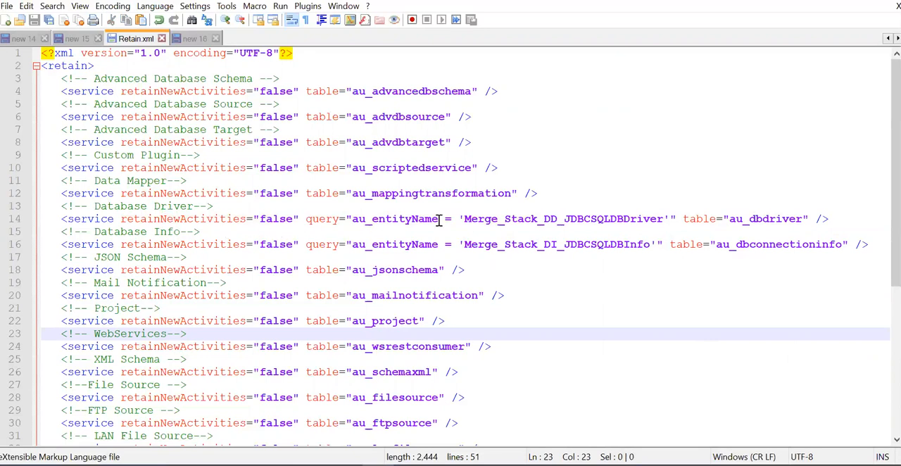
pyautogui.moveTo(677, 219); pyautogui.dragTo(308, 224)
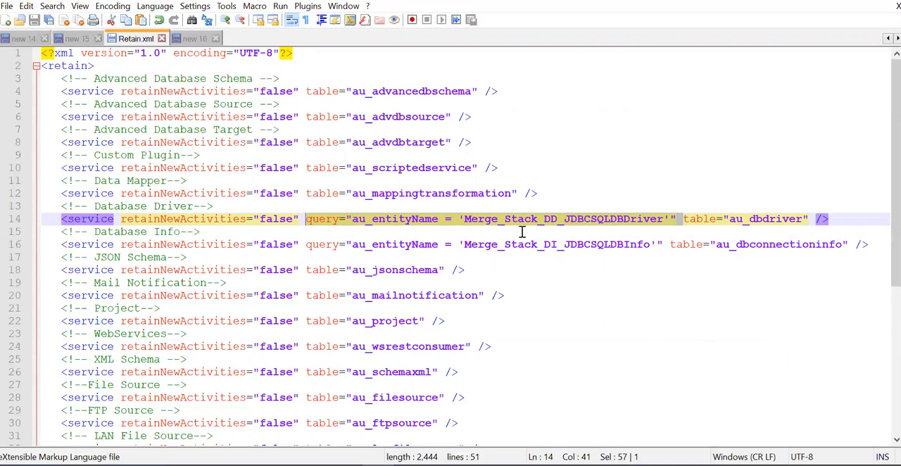
pyautogui.click(611, 313)
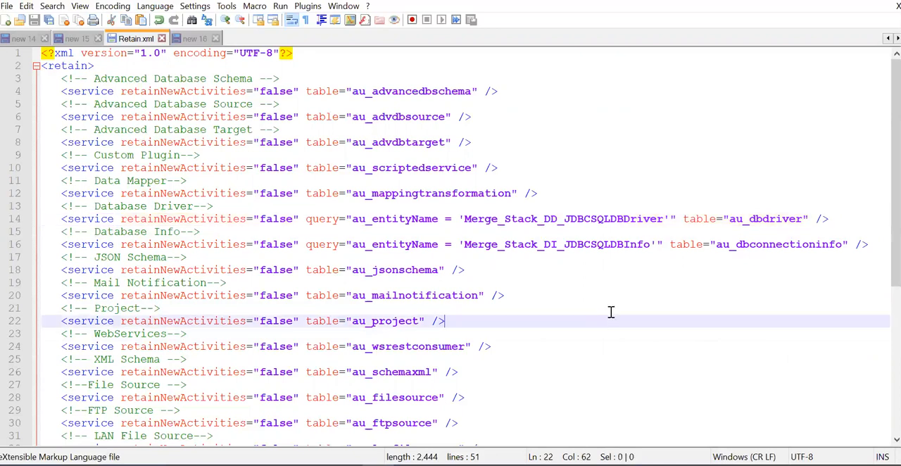
# - Examine the Data Mapper service line in Retain.xml, focusing on its retainNewActivities attribute and au_mappingtransformation table
pyautogui.moveTo(538, 194); pyautogui.dragTo(47, 192)
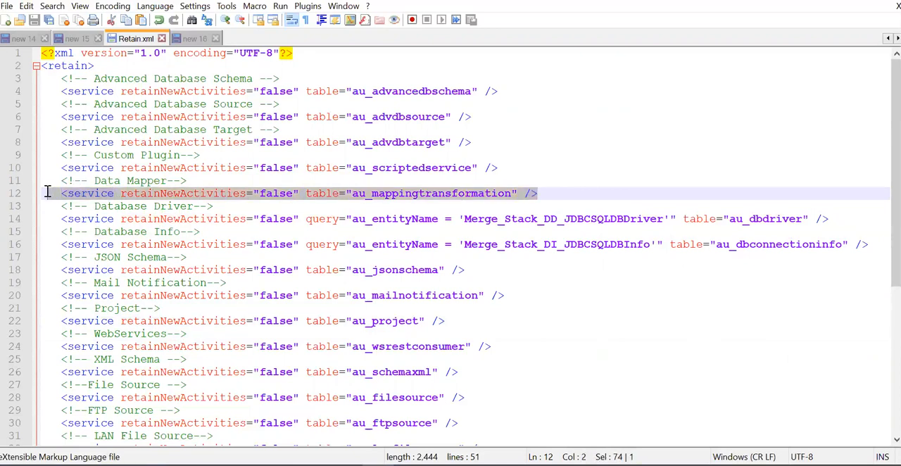
pyautogui.doubleClick(194, 196)
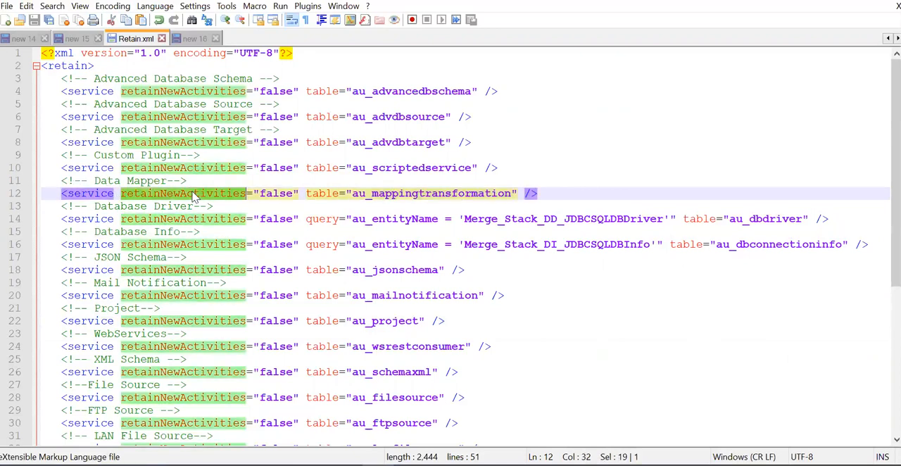
pyautogui.doubleClick(427, 196)
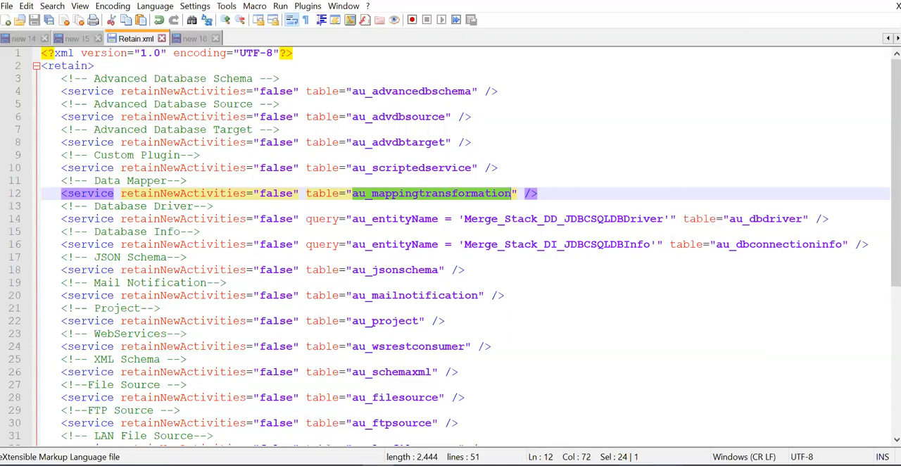
# - Switch to the Adeptia Migration Utility wizard, choose the Export action and continue to the source system selection
pyautogui.moveTo(635, 464)
pyautogui.click(651, 437)
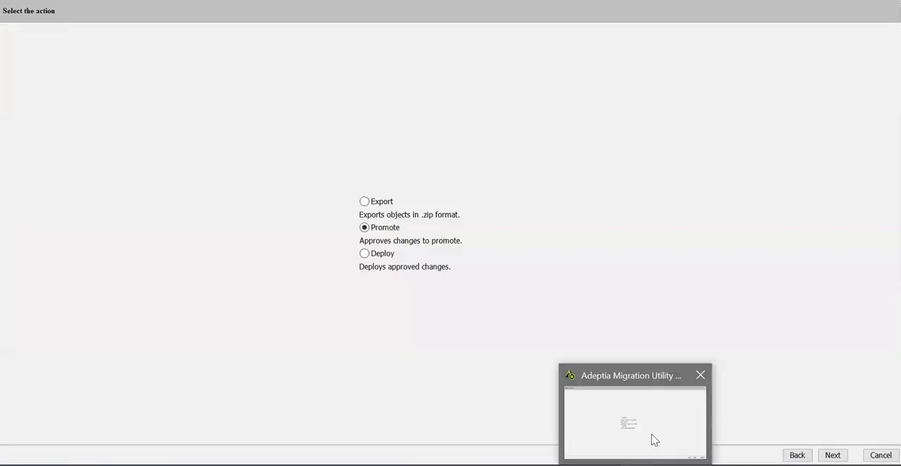
pyautogui.click(363, 254)
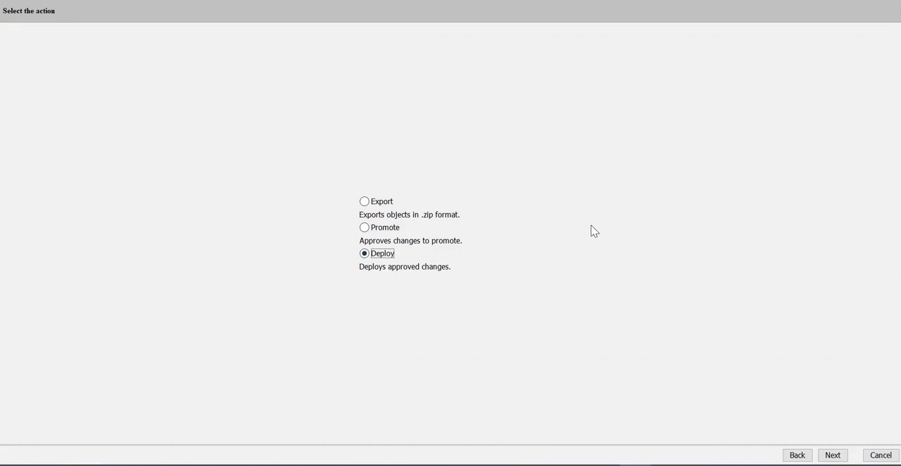
pyautogui.click(373, 204)
pyautogui.click(832, 454)
# - Set the source system install directory to C:\Program Files\AdeptiaSuite\AdeptiaSuite-6.9\AdeptiaServer, copying the path from File Explorer, and continue
pyautogui.click(483, 226)
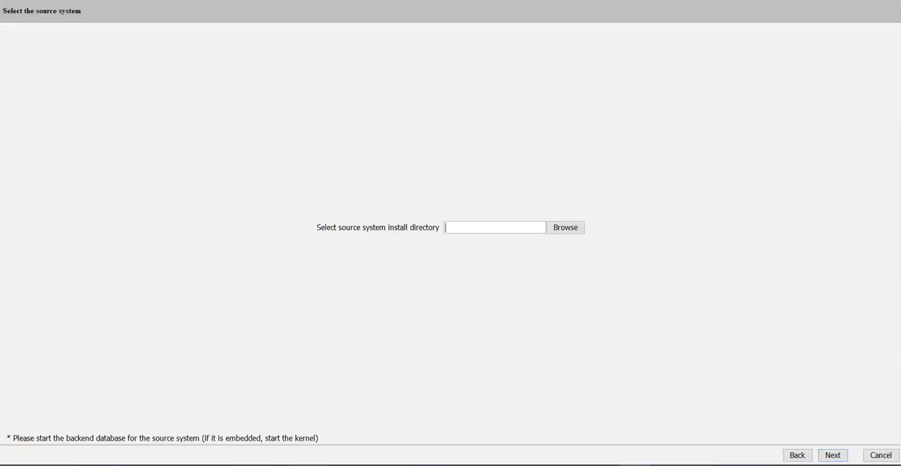
pyautogui.hotkey('alt', 'Tab')
pyautogui.click(196, 38)
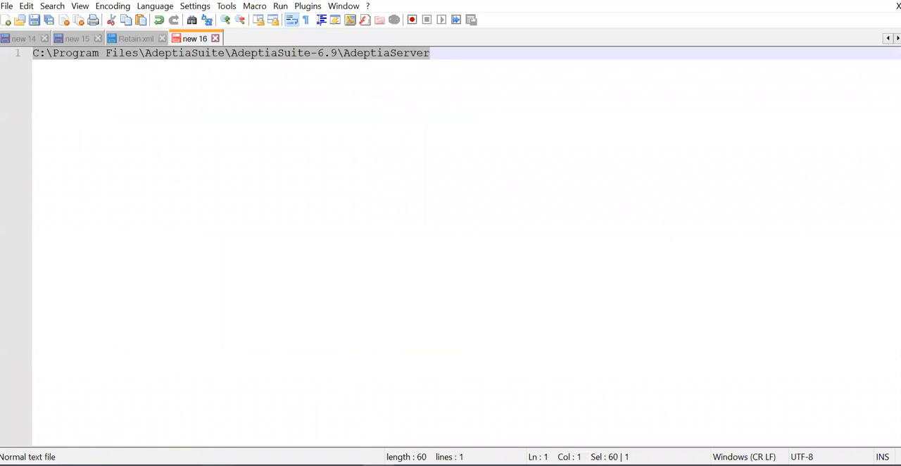
pyautogui.click(286, 374)
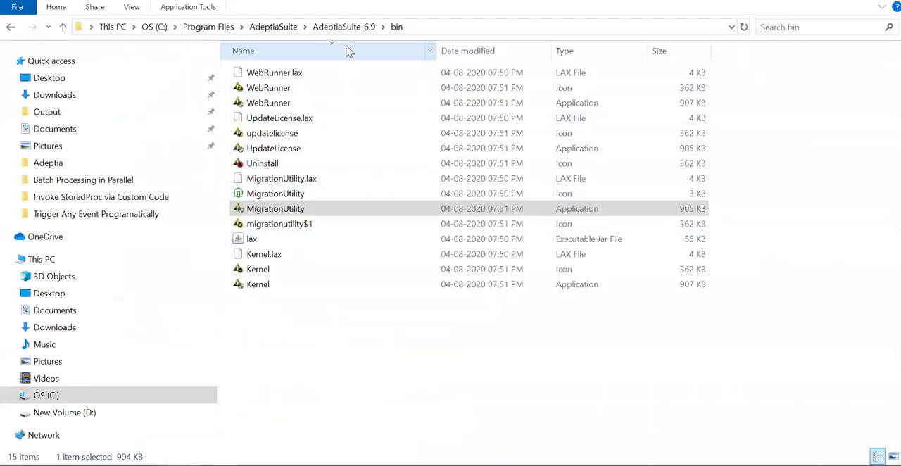
pyautogui.click(328, 26)
pyautogui.doubleClick(300, 73)
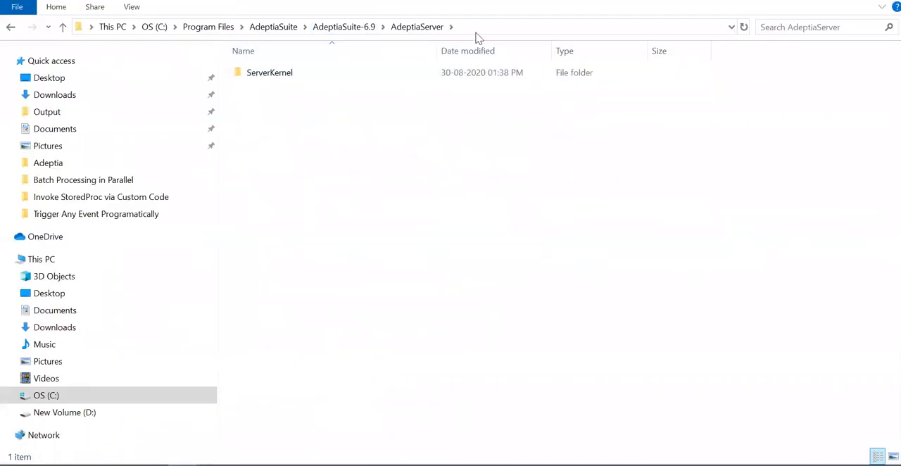
pyautogui.click(477, 30)
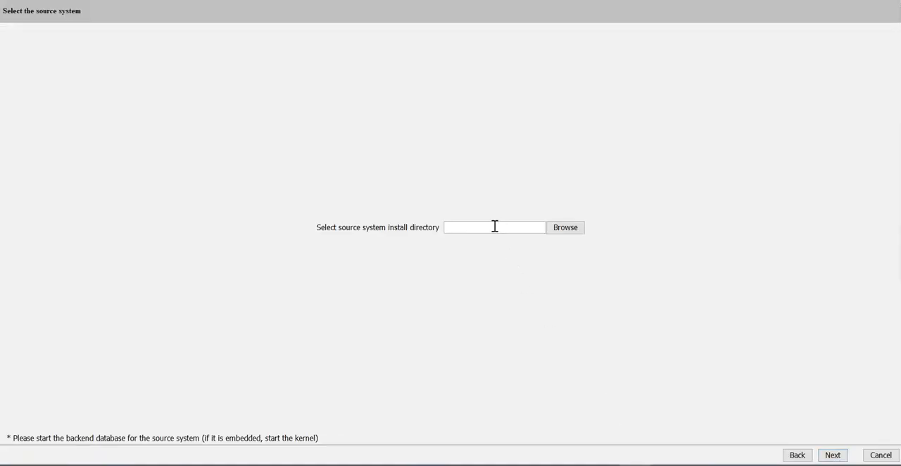
pyautogui.click(494, 226)
pyautogui.hotkey('ctrl', 'v')
pyautogui.click(833, 455)
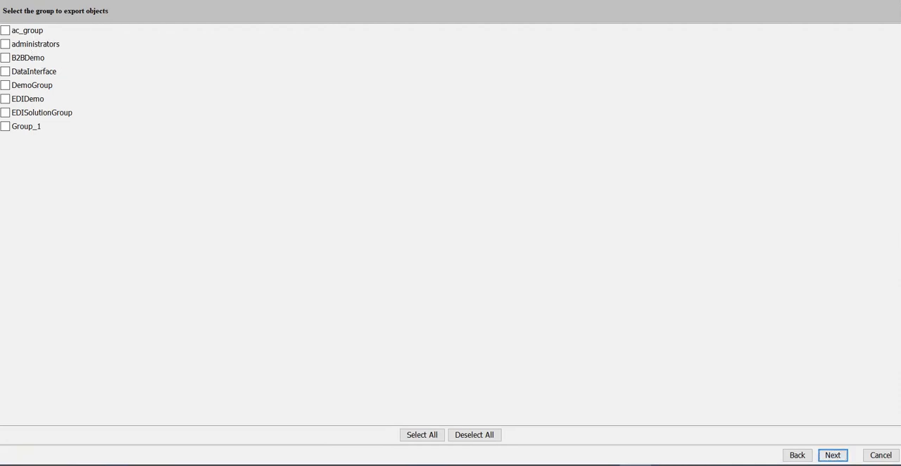
# - Choose to export Process Flow Objects of the administrators group and select the Merge_Stack_PF_BatchProcessing flow
pyautogui.click(5, 45)
pyautogui.click(832, 454)
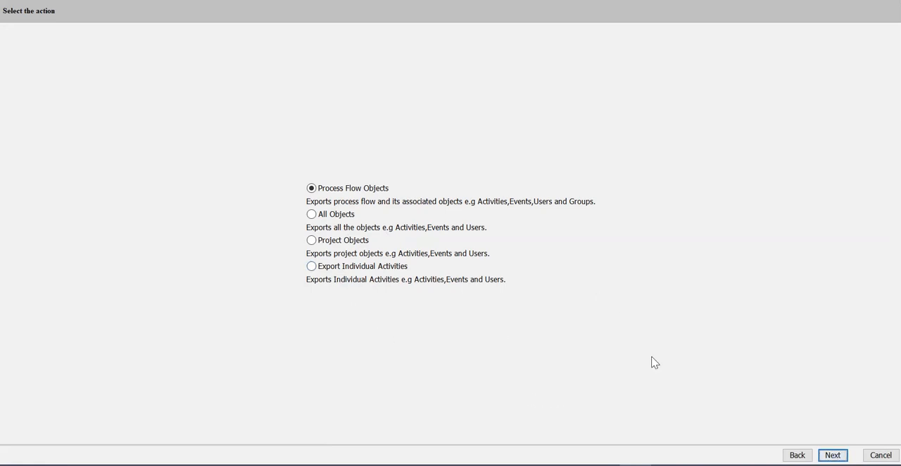
pyautogui.press('Return')
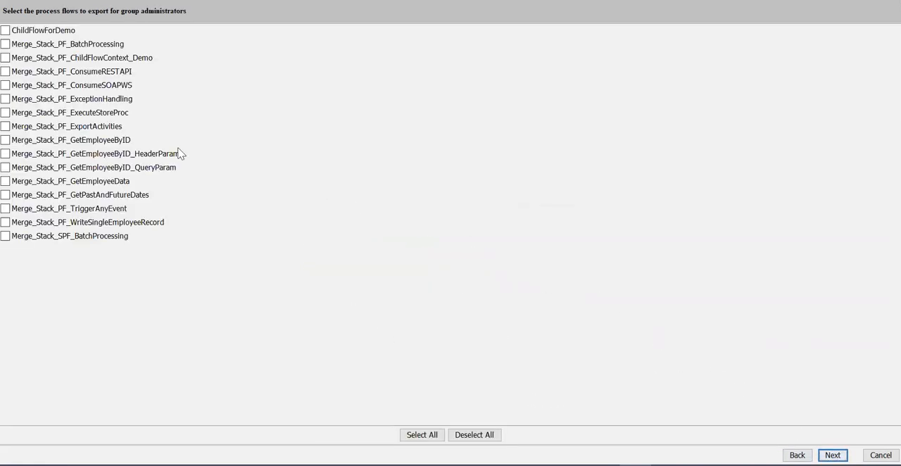
pyautogui.click(4, 44)
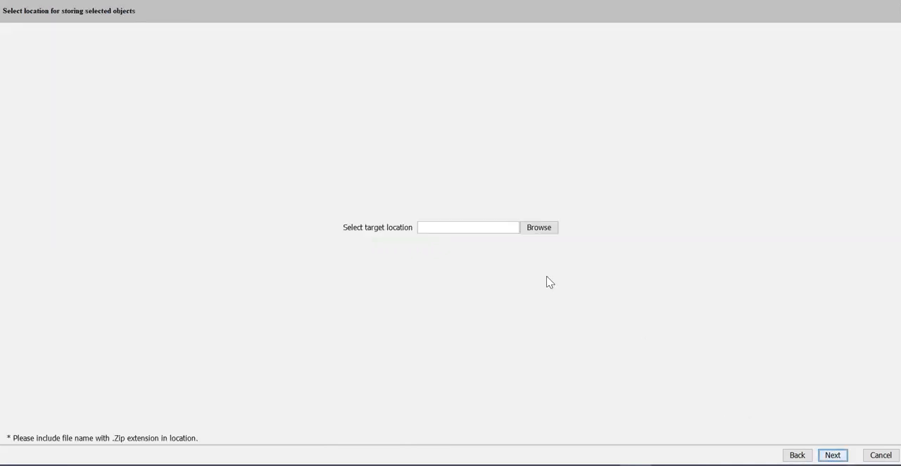
# - Browse for the export's target location and open the ExportedZips folder under Work\Adeptia
pyautogui.click(550, 233)
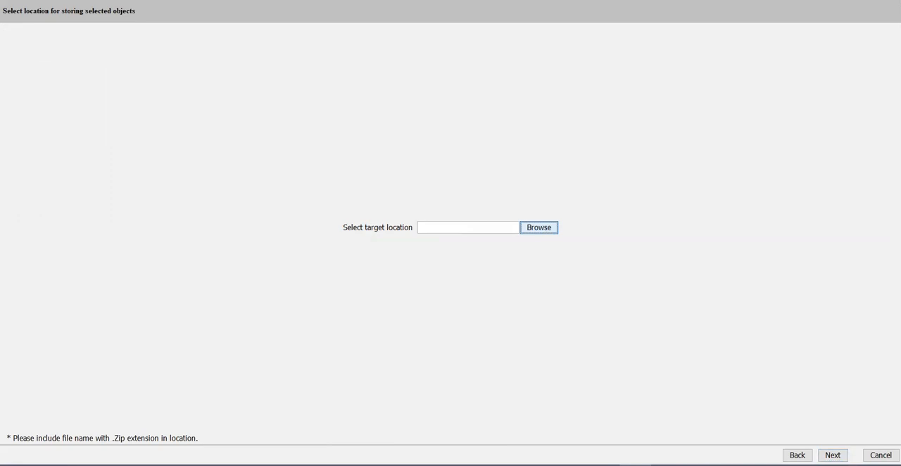
pyautogui.click(287, 279)
pyautogui.doubleClick(354, 264)
pyautogui.doubleClick(571, 240)
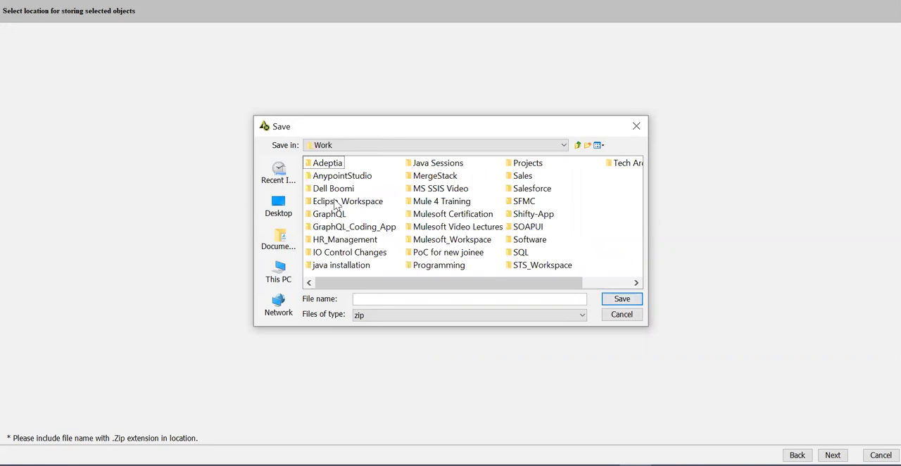
pyautogui.doubleClick(327, 163)
pyautogui.click(352, 241)
pyautogui.click(352, 241)
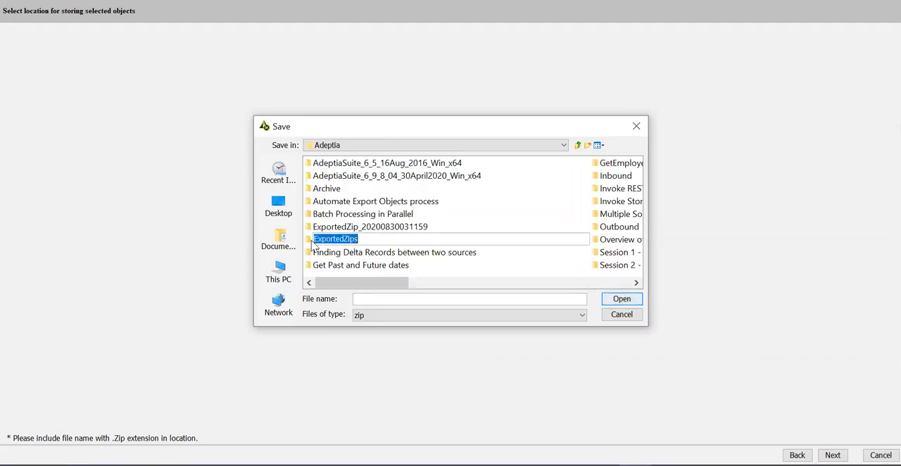
pyautogui.doubleClick(314, 240)
# - Name the export file BatchProcessing, save the target location and run the export
pyautogui.click(440, 302)
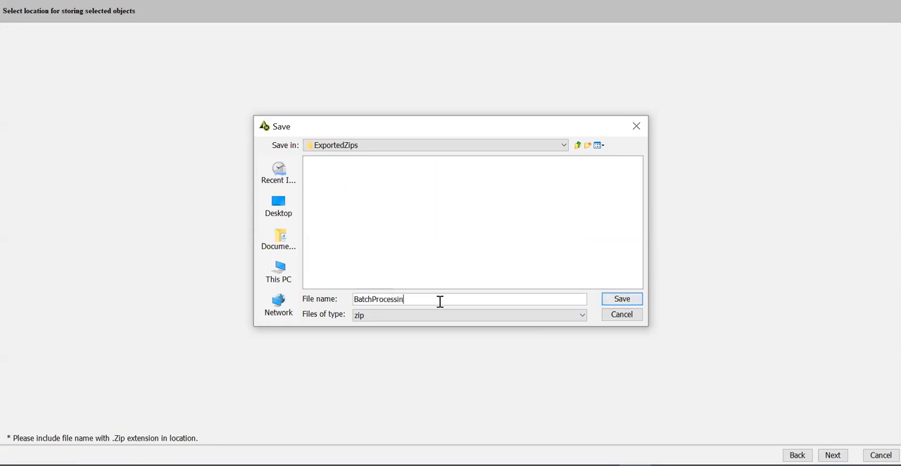
pyautogui.click(623, 301)
pyautogui.click(832, 454)
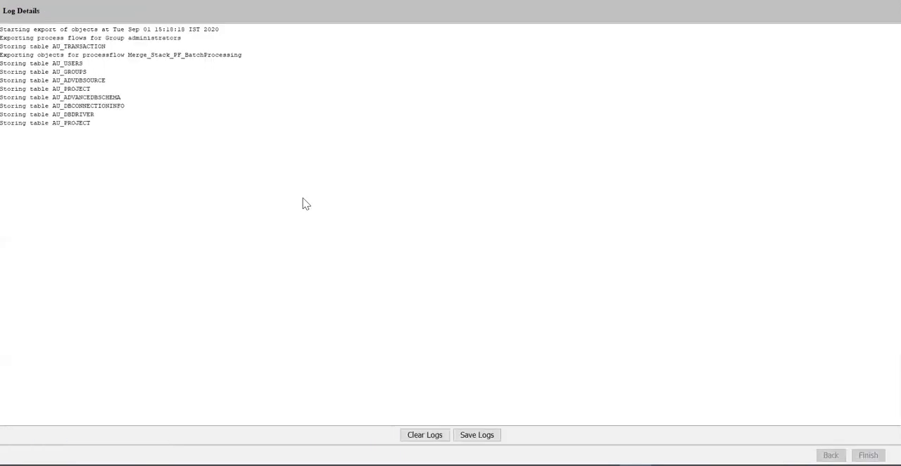
pyautogui.click(451, 240)
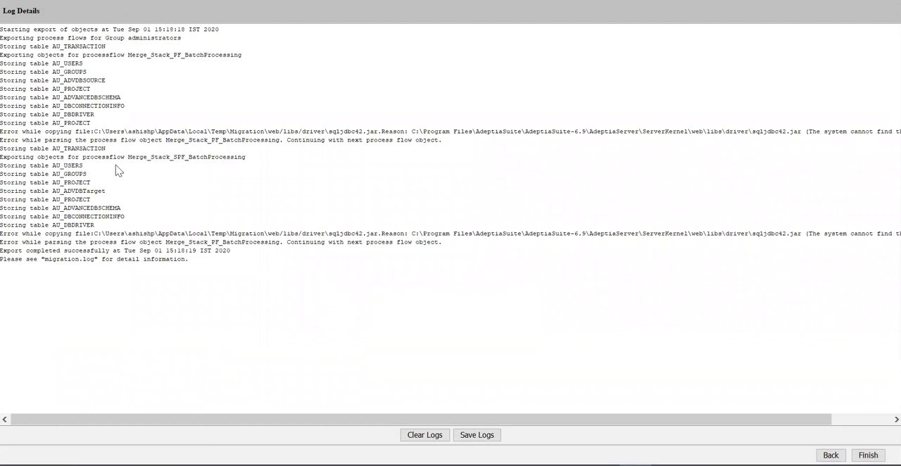
# - Review the export log entries for Merge_Stack_PF_BatchProcessing and Merge_Stack_SPF_BatchProcessing, and finish the wizard
pyautogui.doubleClick(159, 58)
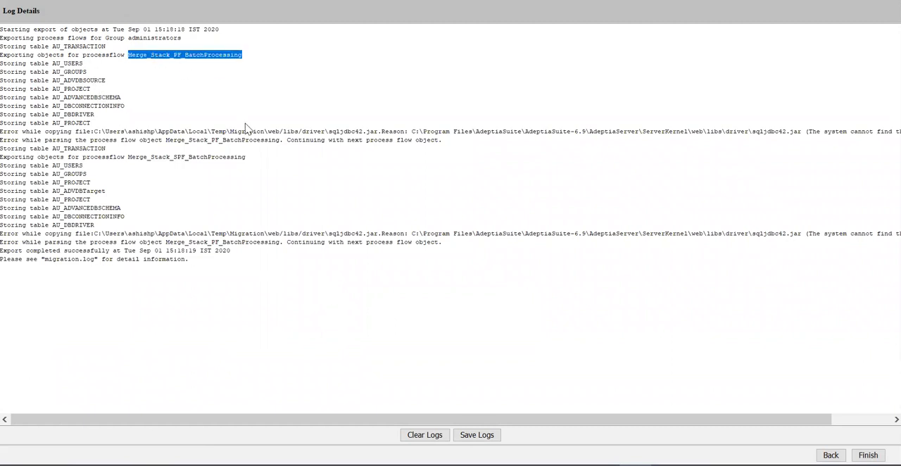
pyautogui.doubleClick(227, 158)
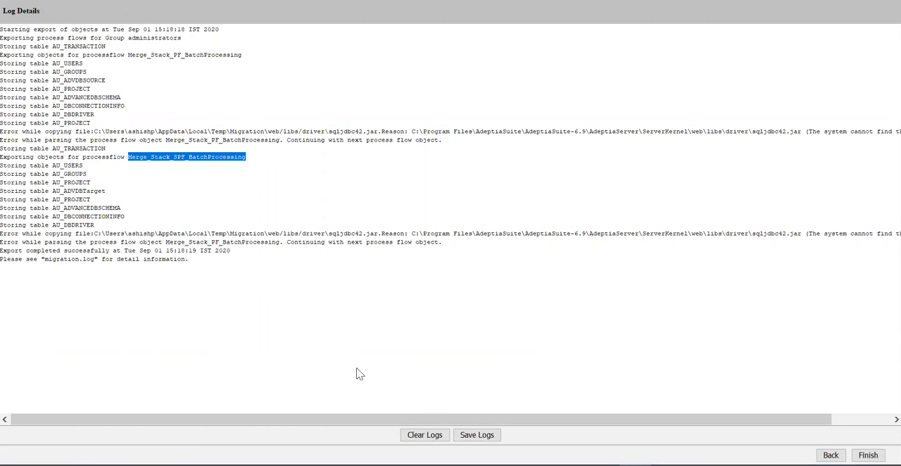
pyautogui.click(867, 455)
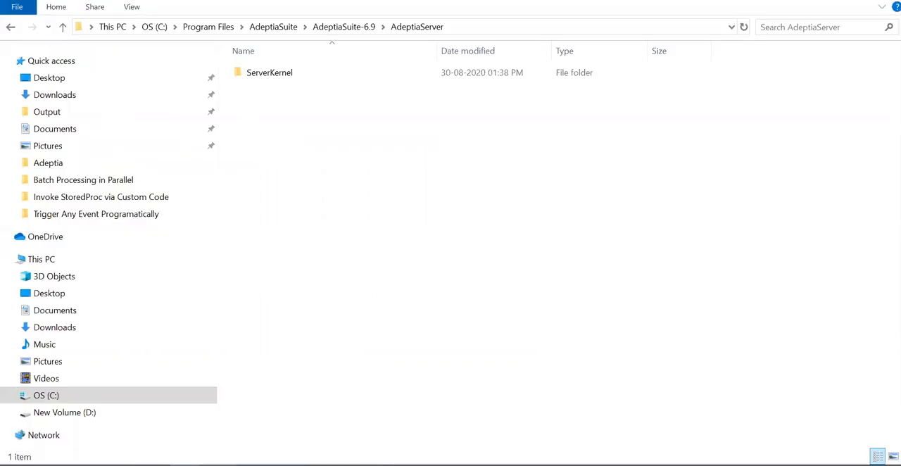
# - In File Explorer, extract the BatchProcessing archive into its own folder and open the exported Merge_Stack_PF_BatchProcessing folder inside it
pyautogui.click(126, 430)
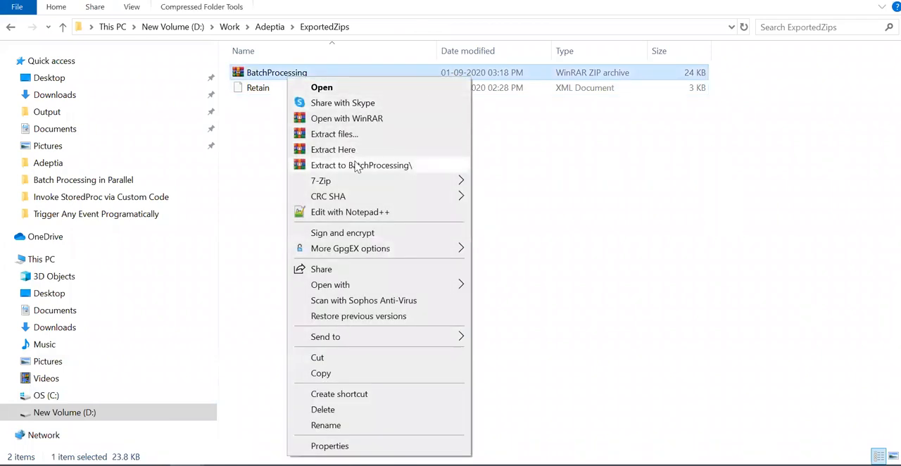
pyautogui.click(358, 168)
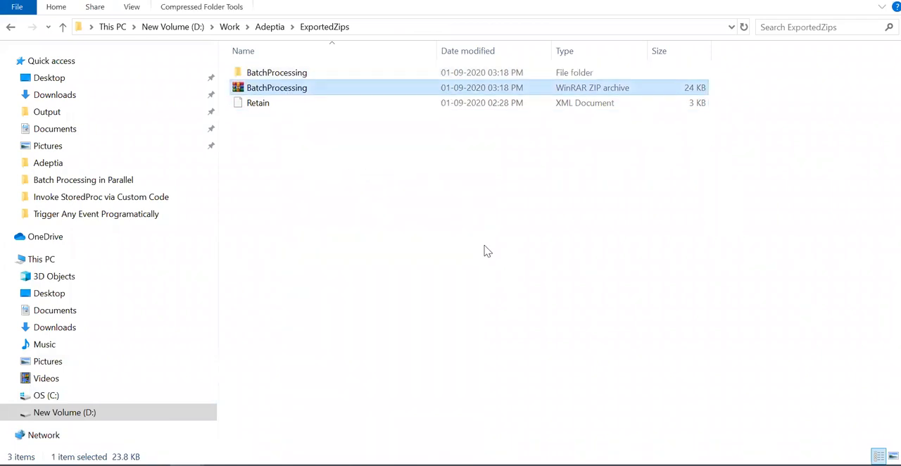
pyautogui.doubleClick(278, 76)
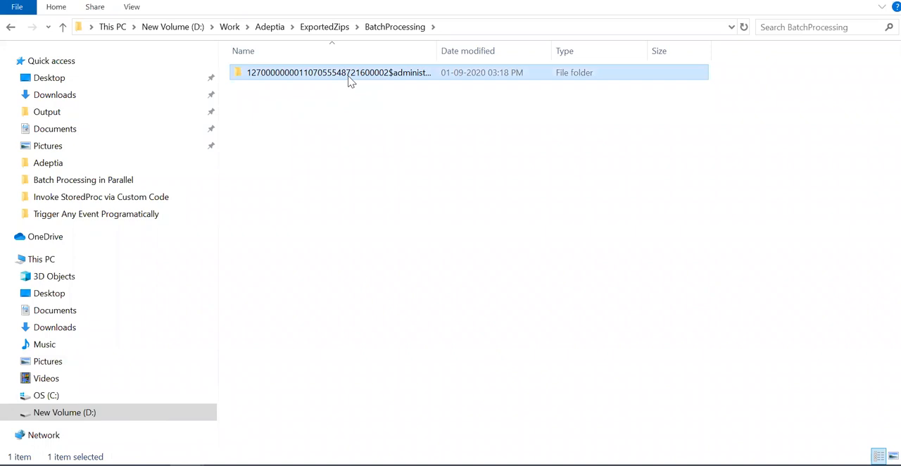
pyautogui.doubleClick(350, 79)
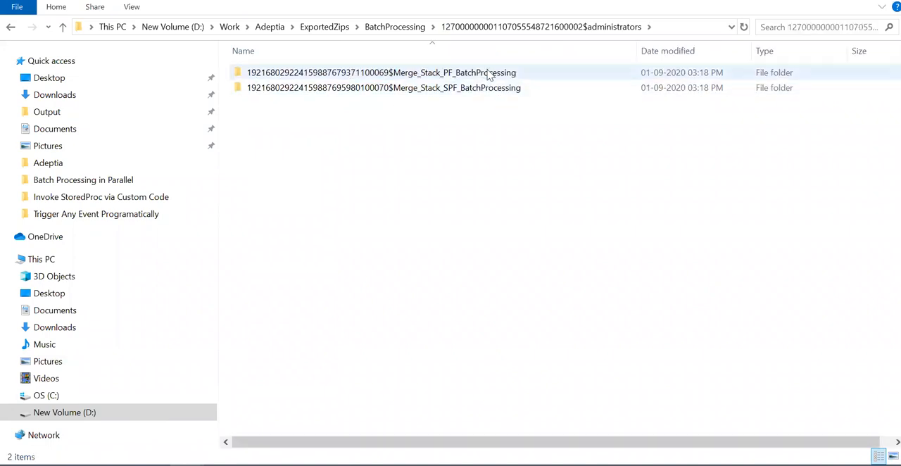
pyautogui.doubleClick(384, 77)
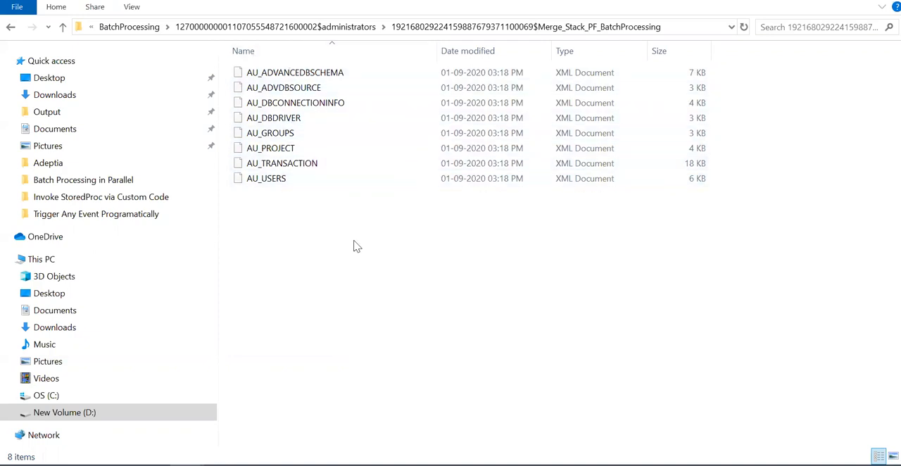
# - Examine the exported AU_ADVANCEDBSCHEMA, AU_ADVDBSOURCE, AU_DBCONNECTIONINFO and AU_DBDRIVER files
pyautogui.click(296, 73)
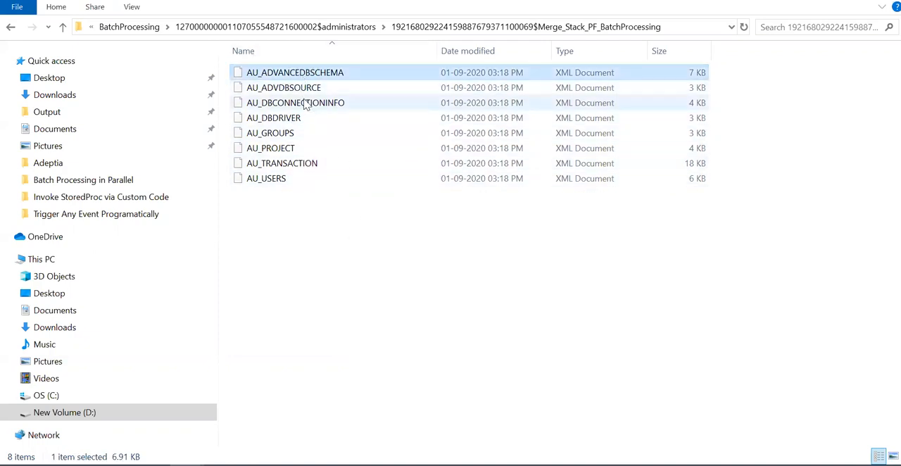
pyautogui.click(301, 89)
pyautogui.click(321, 105)
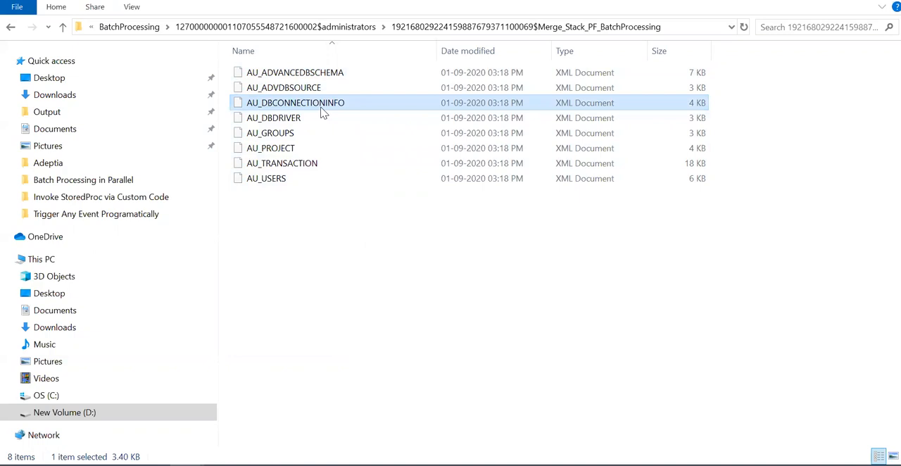
pyautogui.click(290, 122)
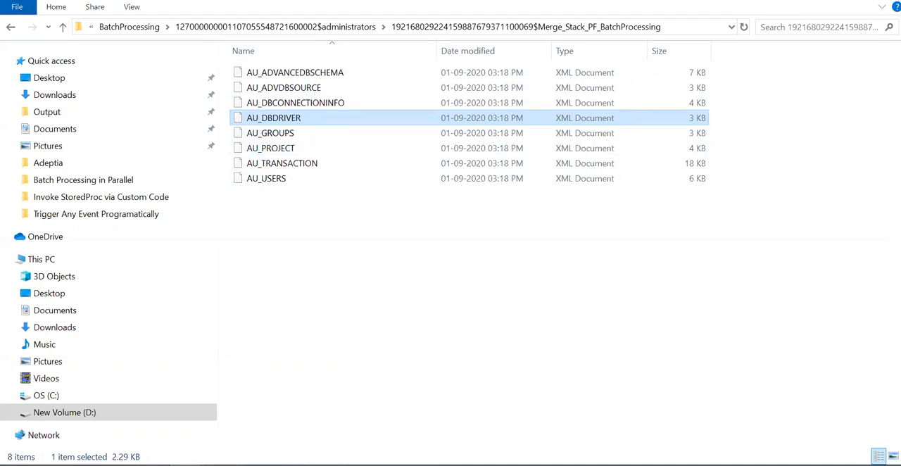
# - Switch to Adeptia in the browser, set the description of Merge_Stack_DI_JDBCSQLDBInfo to "SQL DB Info Testing" and save it
pyautogui.click(187, 465)
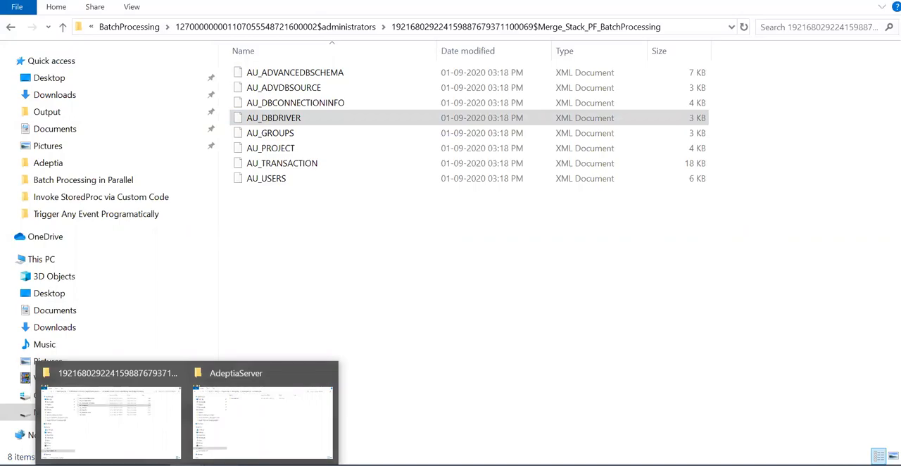
pyautogui.click(152, 465)
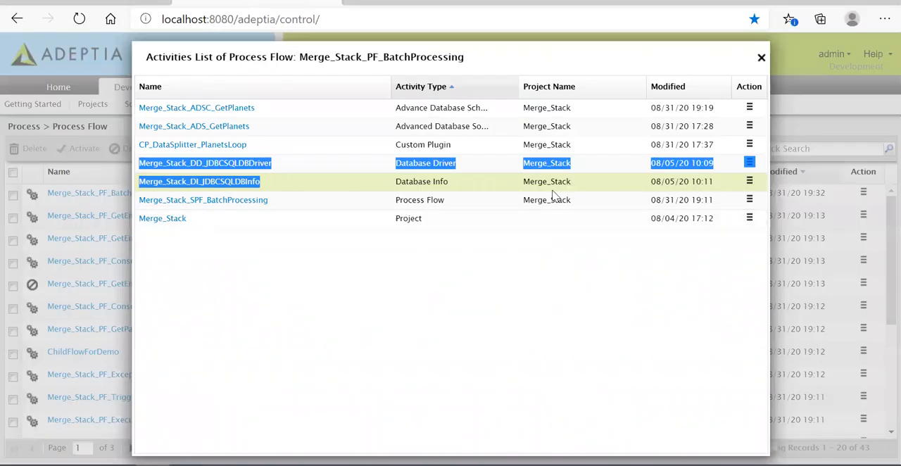
pyautogui.click(217, 183)
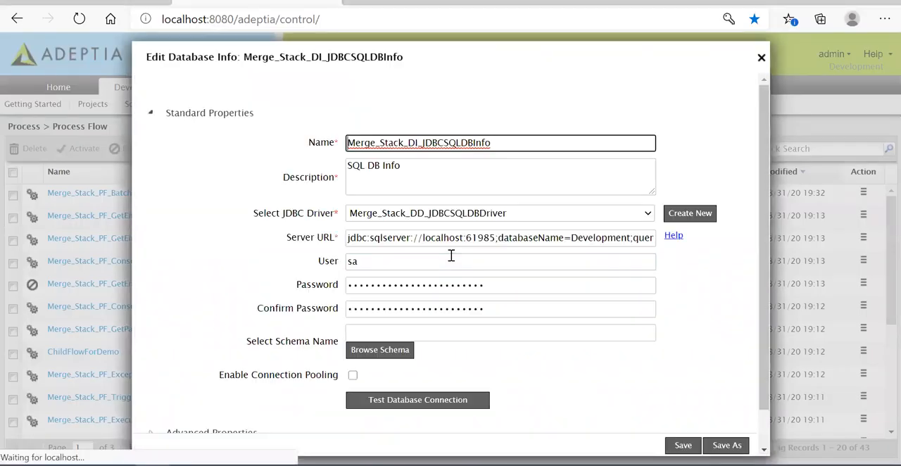
pyautogui.click(457, 172)
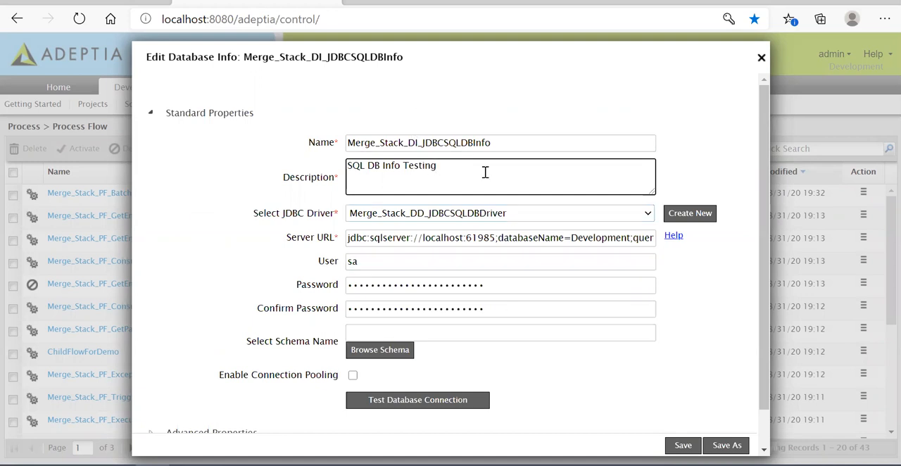
pyautogui.click(683, 445)
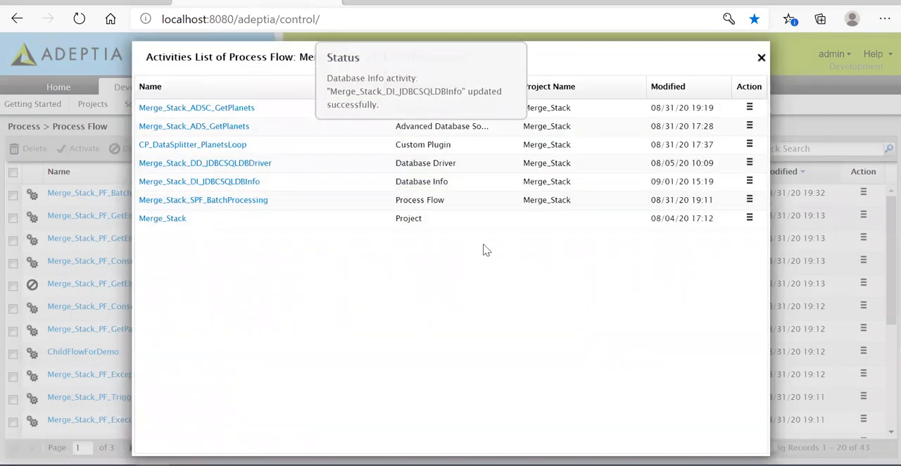
# - Set the description of Merge_Stack_ADSC_GetPlanets to "Merge_Stack_ADSC_GetPlanets Testing", save it and close the process flow's activities list
pyautogui.click(222, 110)
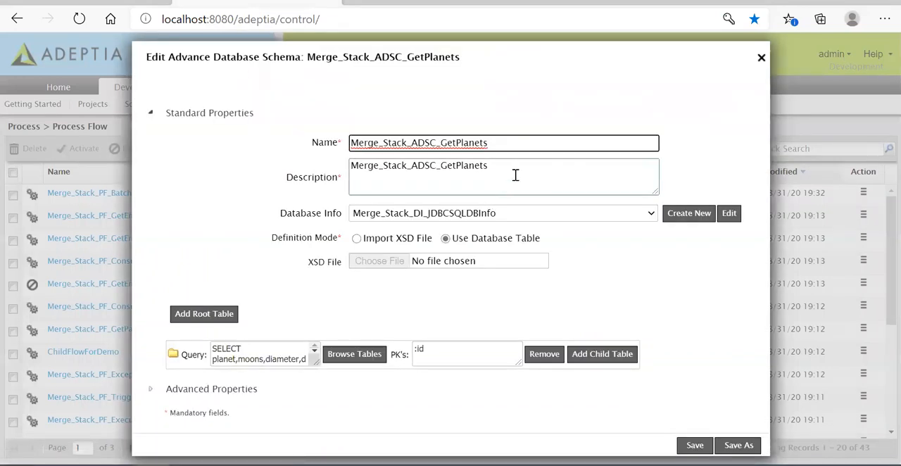
pyautogui.write('Tesing')
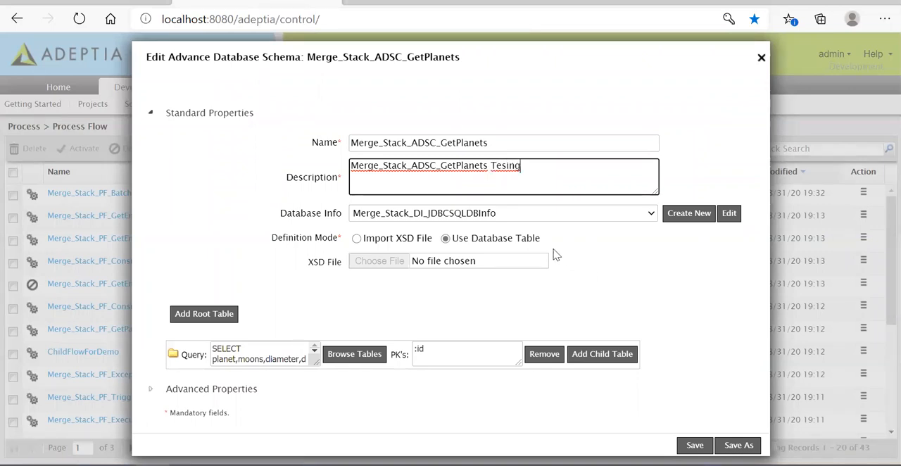
pyautogui.write('t')
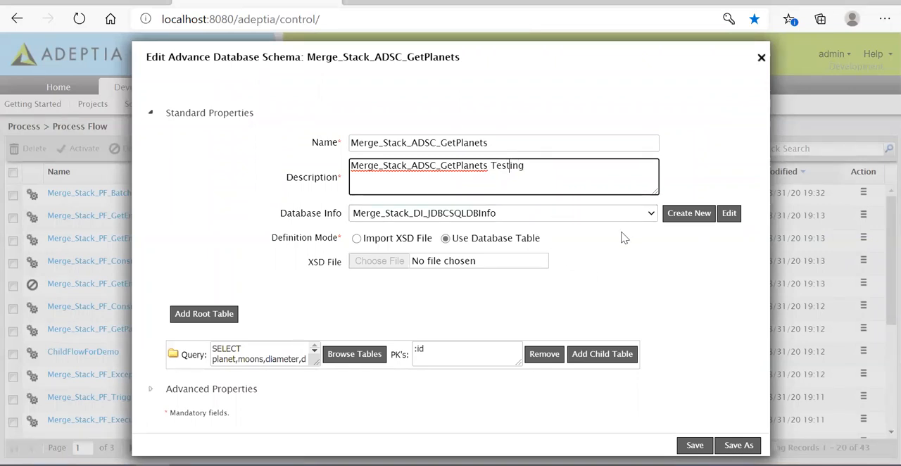
pyautogui.click(695, 445)
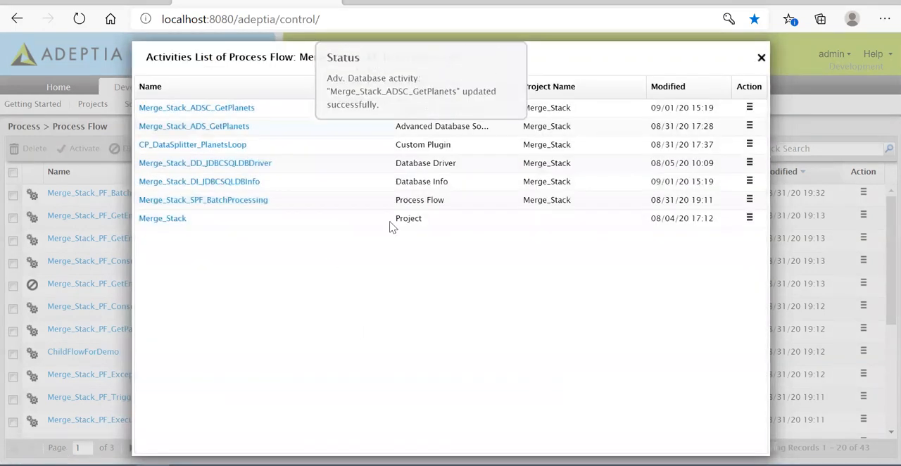
pyautogui.click(761, 58)
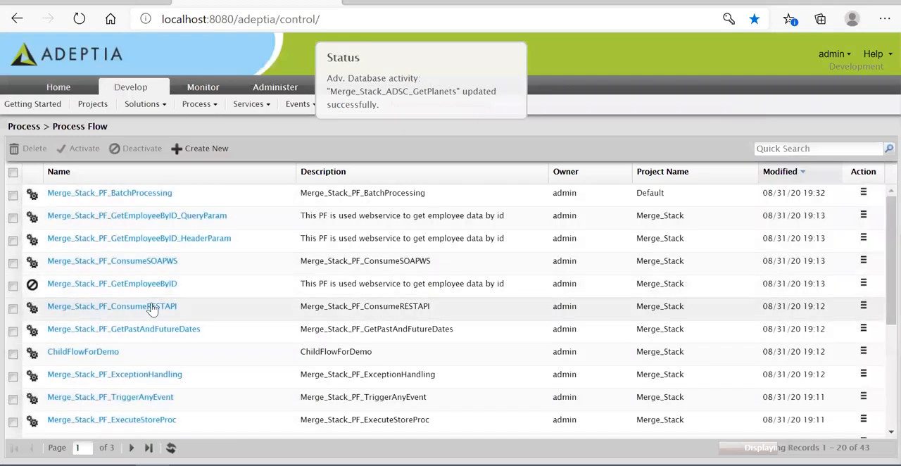
# - Deactivate the process flow Merge_Stack_PF_BatchProcessing
pyautogui.click(12, 197)
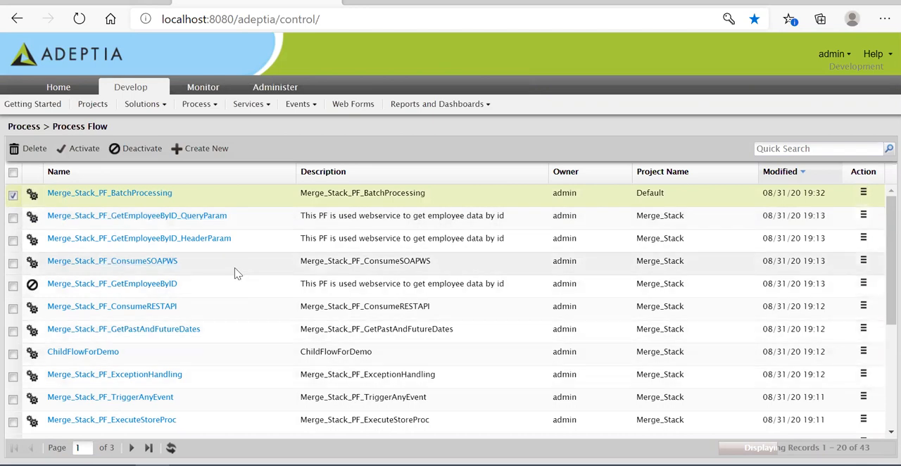
pyautogui.scroll(-1, 192, 278)
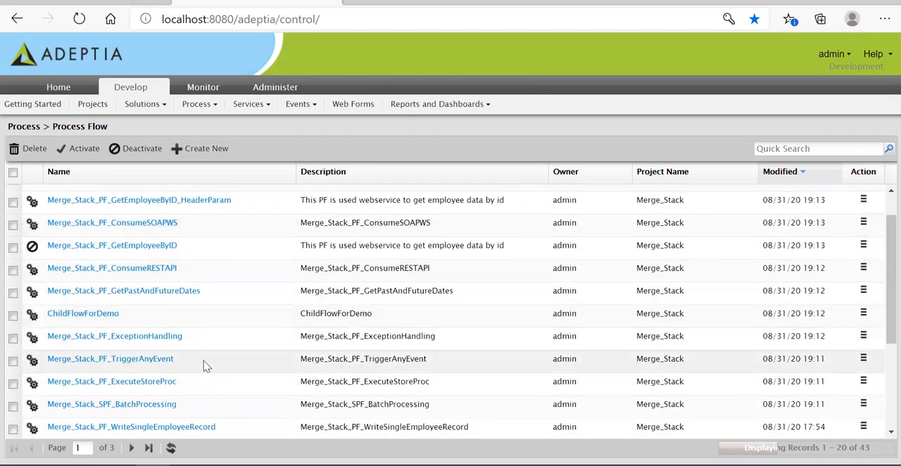
pyautogui.scroll(1, 178, 358)
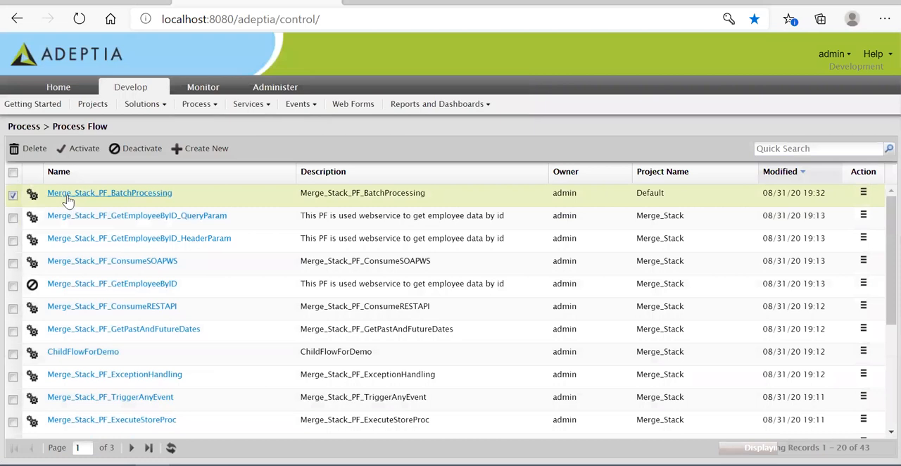
pyautogui.click(138, 149)
pyautogui.click(437, 296)
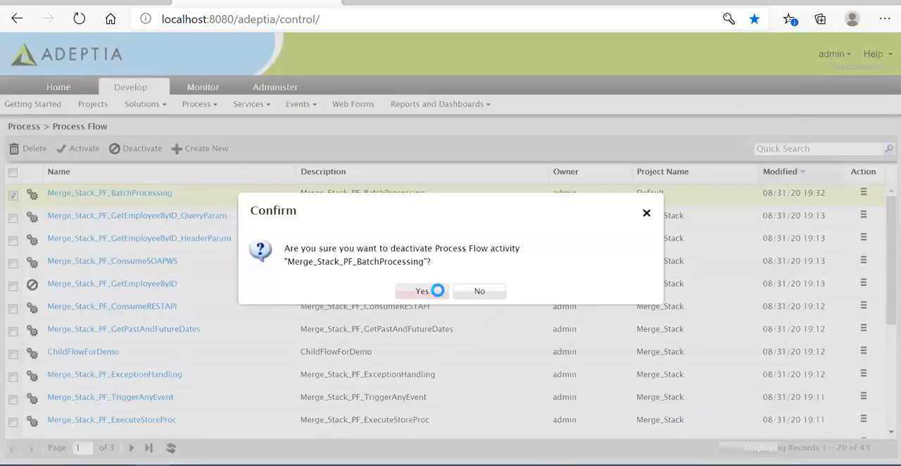
pyautogui.click(453, 291)
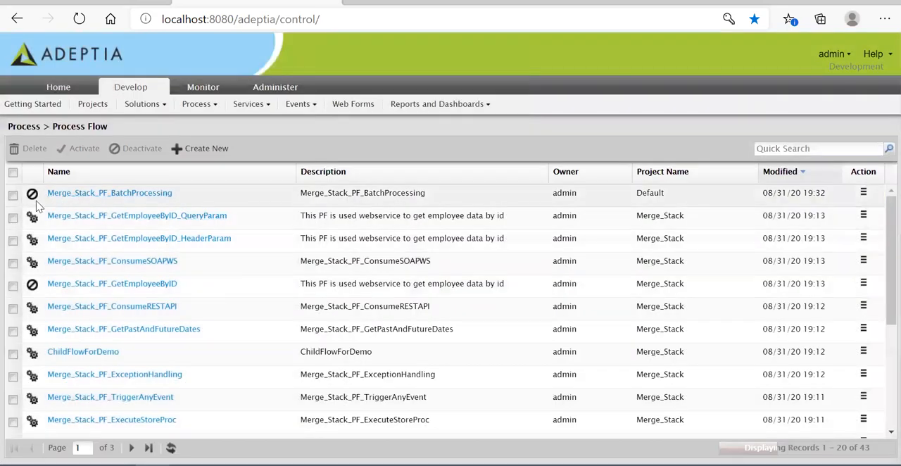
# - Delete the deactivated process flow Merge_Stack_PF_BatchProcessing
pyautogui.click(13, 196)
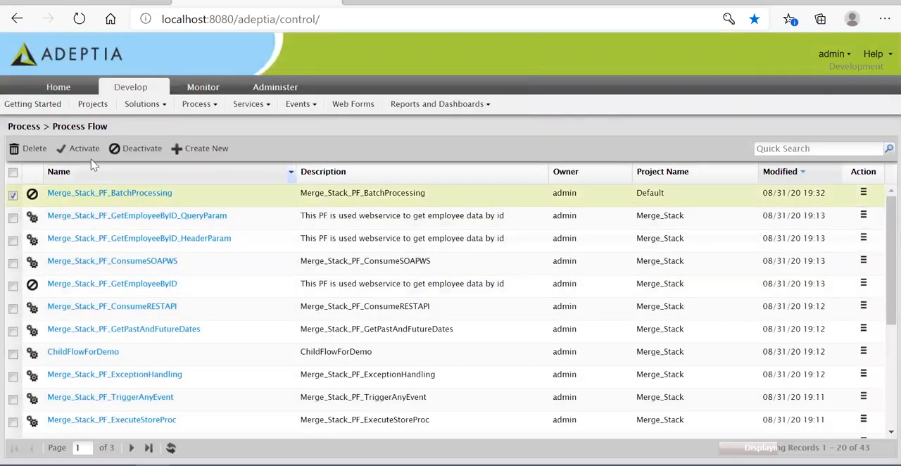
pyautogui.click(31, 149)
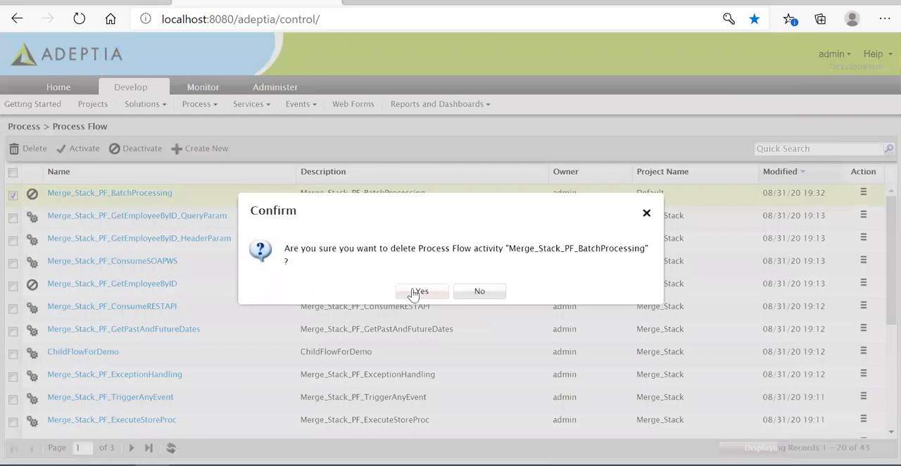
pyautogui.click(416, 291)
pyautogui.click(453, 291)
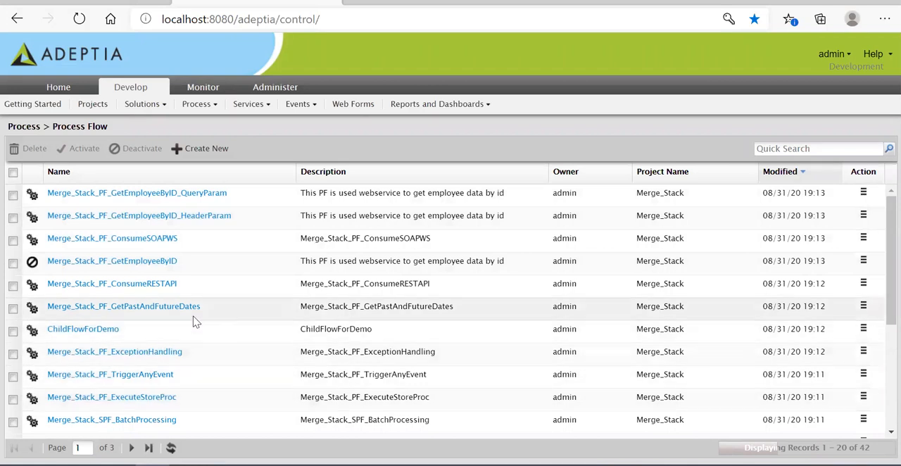
# - Deactivate the sub process flow Merge_Stack_SPF_BatchProcessing
pyautogui.scroll(-1, 176, 317)
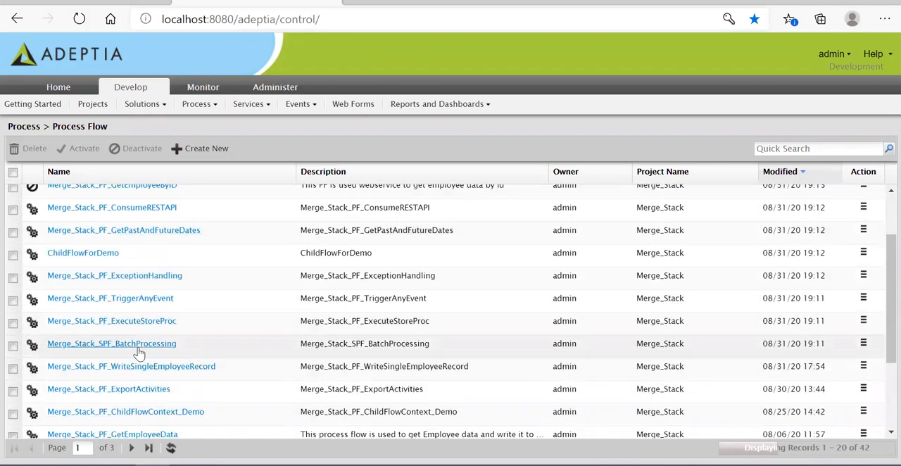
pyautogui.click(13, 345)
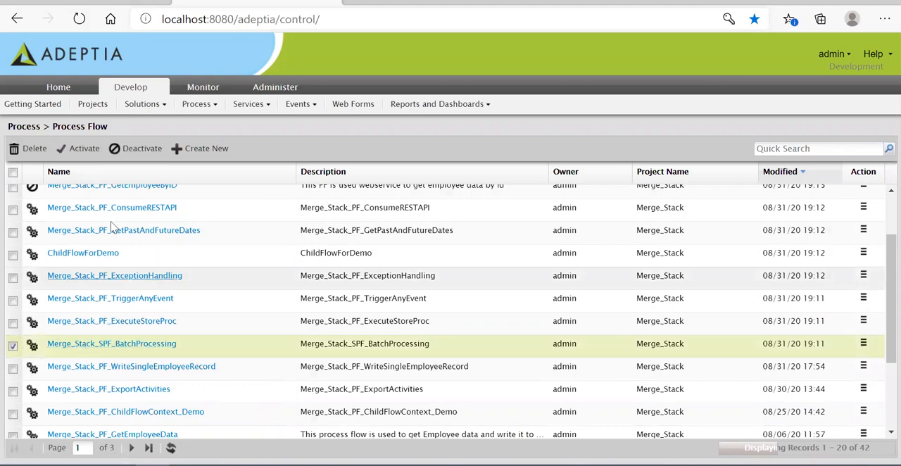
pyautogui.click(135, 149)
pyautogui.click(425, 294)
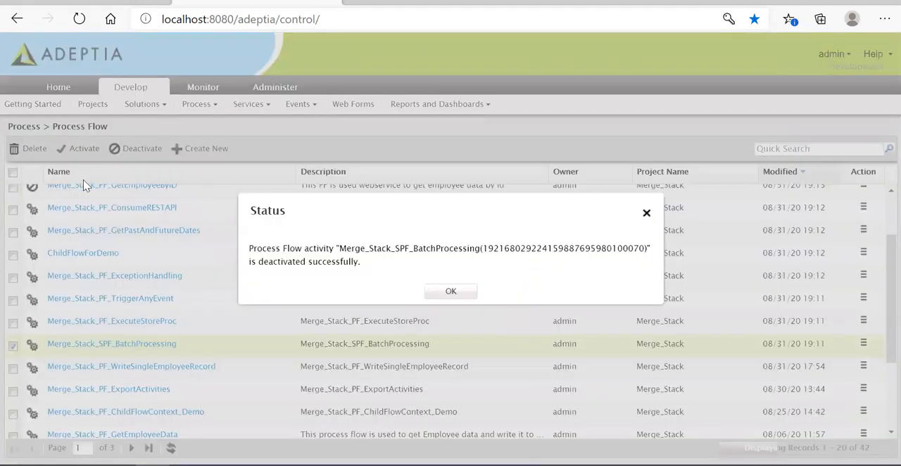
pyautogui.click(451, 291)
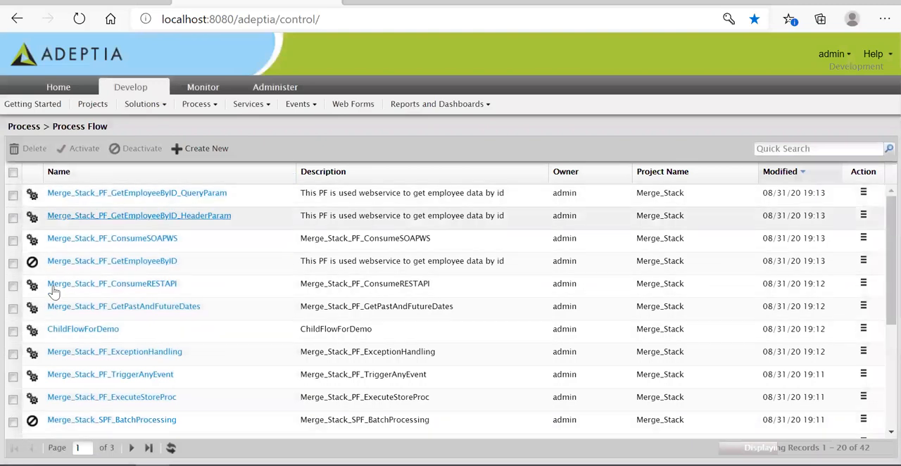
# - Delete the deactivated process flow Merge_Stack_SPF_BatchProcessing
pyautogui.scroll(-1, 169, 364)
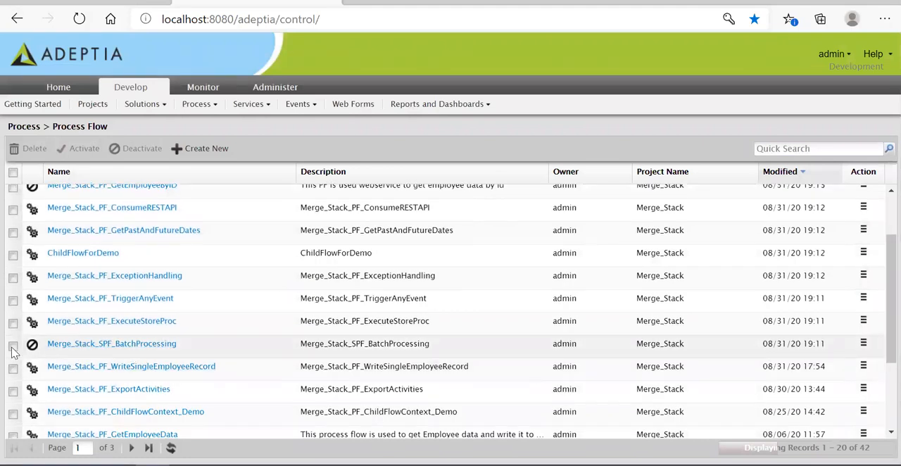
pyautogui.click(13, 347)
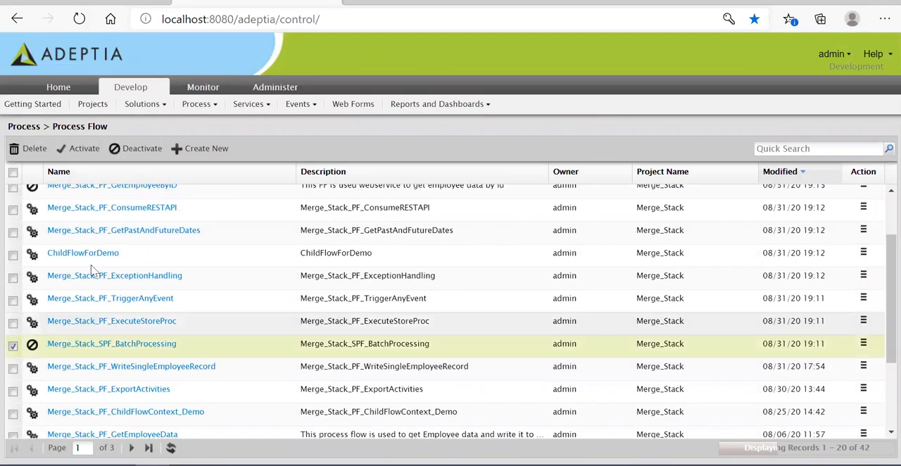
pyautogui.click(28, 148)
pyautogui.click(422, 293)
pyautogui.click(450, 292)
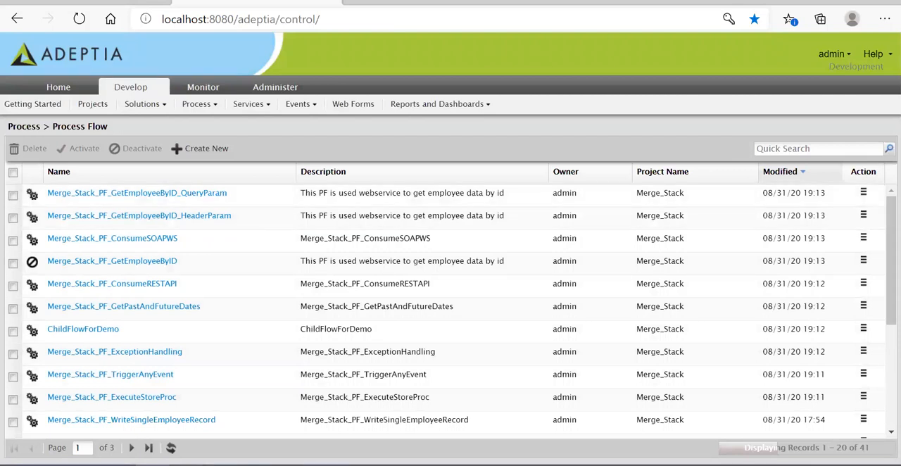
# - Switch to File Explorer and run the MigrationUtility application from the AdeptiaSuite-6.9 bin folder as administrator
pyautogui.moveTo(186, 465)
pyautogui.click(282, 427)
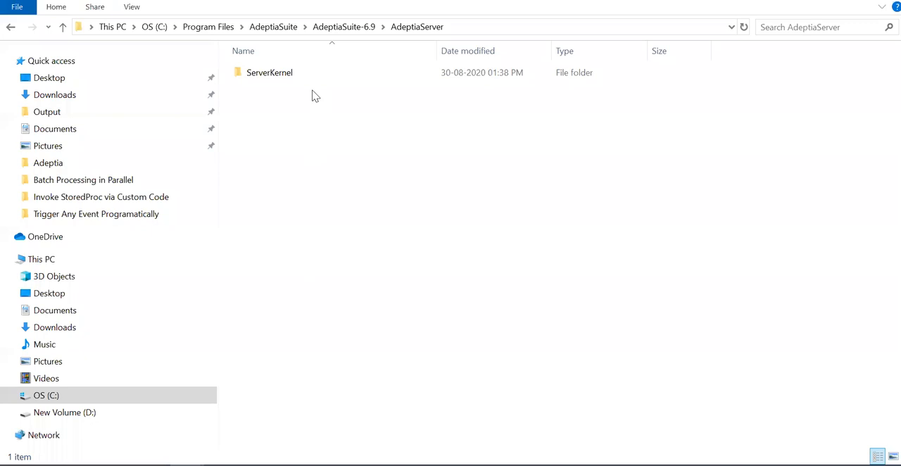
pyautogui.click(345, 27)
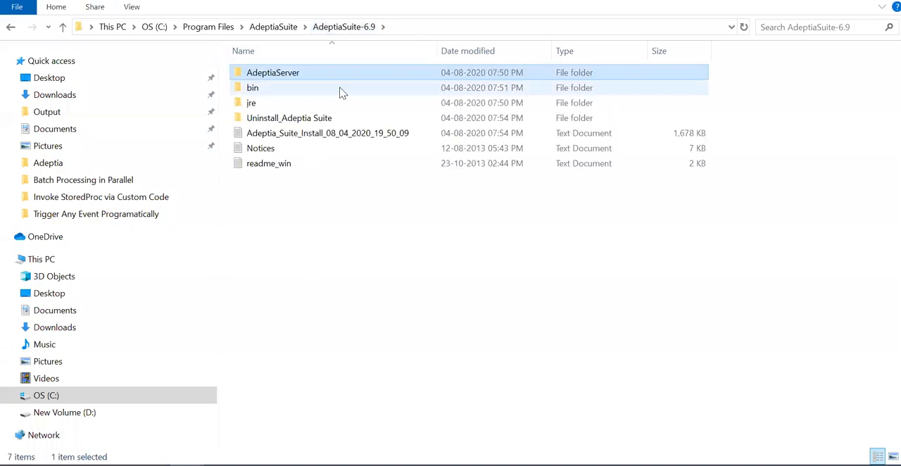
pyautogui.doubleClick(280, 89)
pyautogui.rightClick(280, 210)
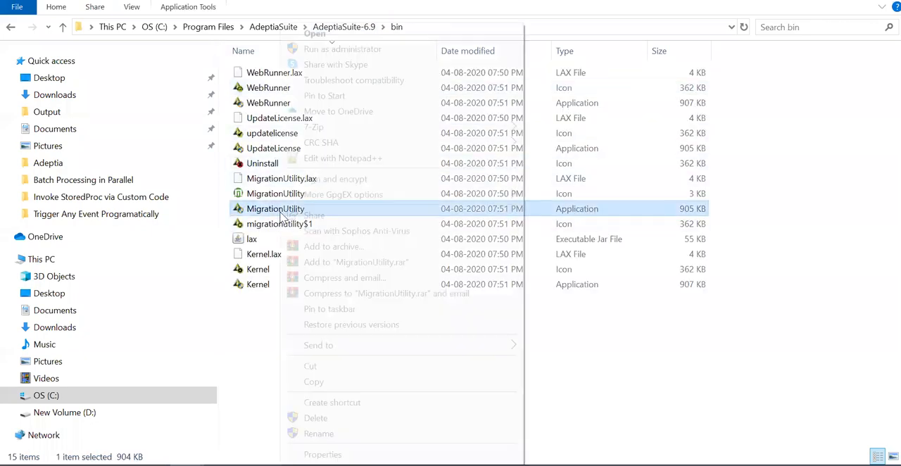
pyautogui.click(335, 56)
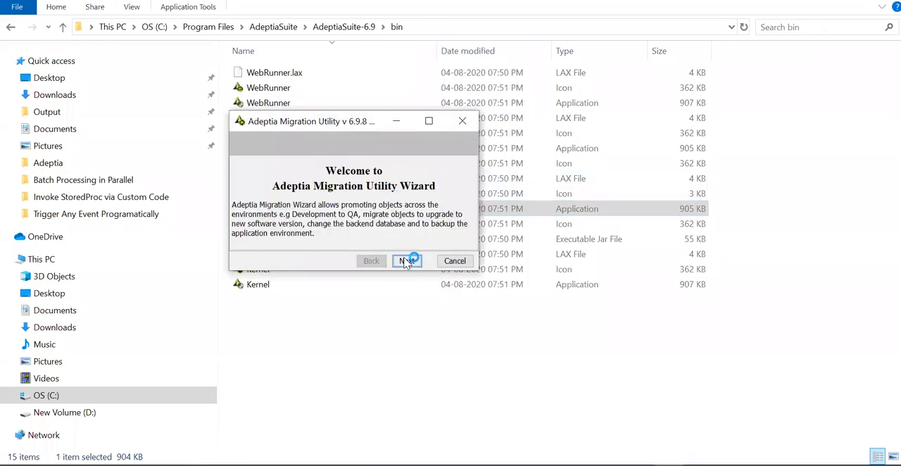
# - Maximize the migration wizard and choose Environment promotion with the Deploy action
pyautogui.click(406, 260)
pyautogui.click(428, 120)
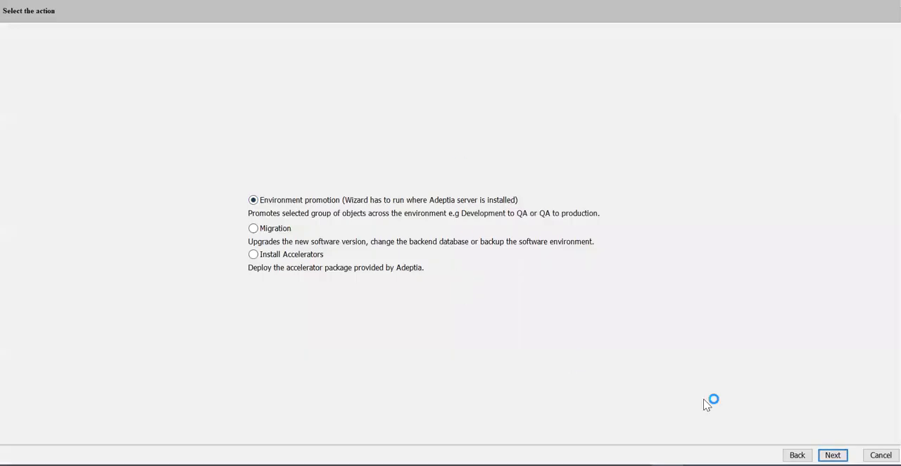
pyautogui.click(833, 455)
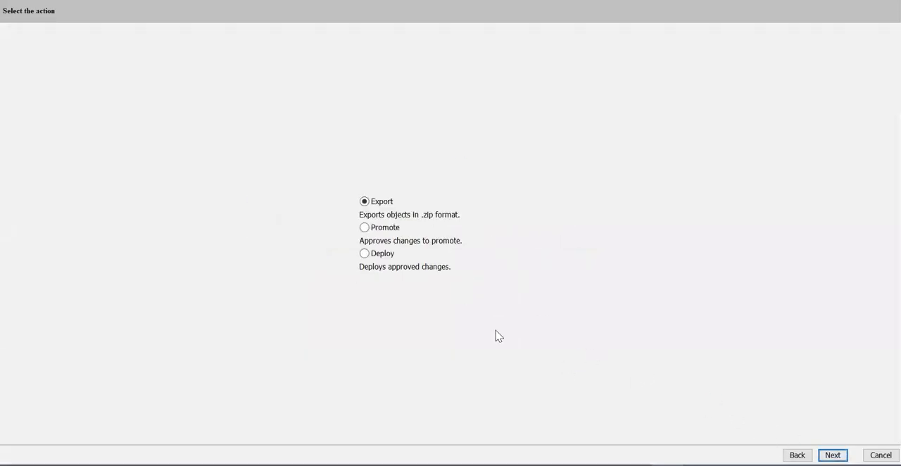
pyautogui.click(378, 255)
pyautogui.click(832, 455)
# - Select BatchProcessing.zip from Work\Adeptia\ExportedZips on drive D as the source data for the deployment
pyautogui.click(531, 230)
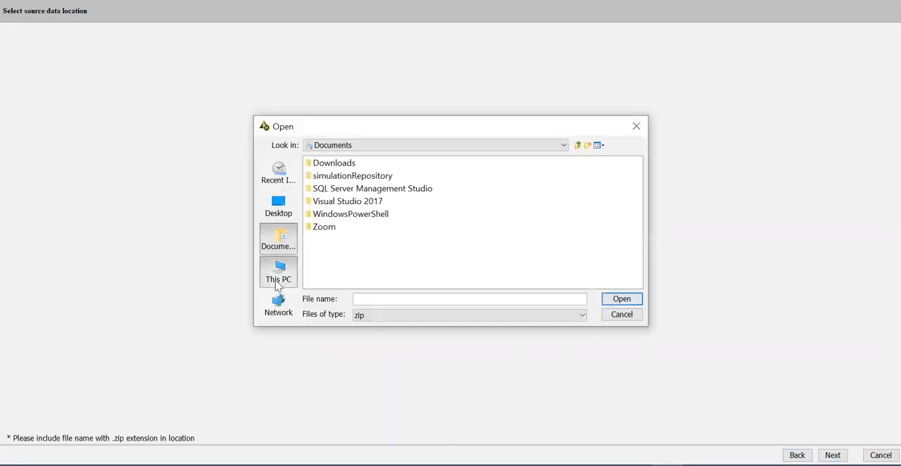
pyautogui.click(278, 280)
pyautogui.doubleClick(348, 266)
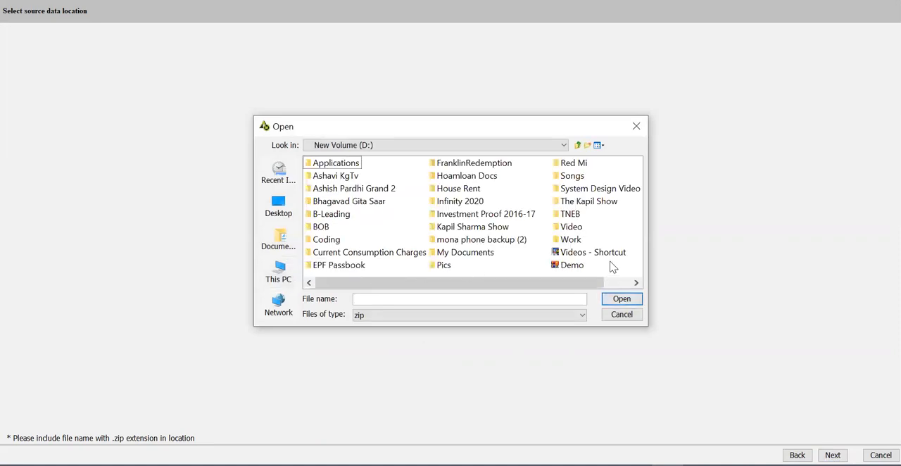
pyautogui.doubleClick(569, 240)
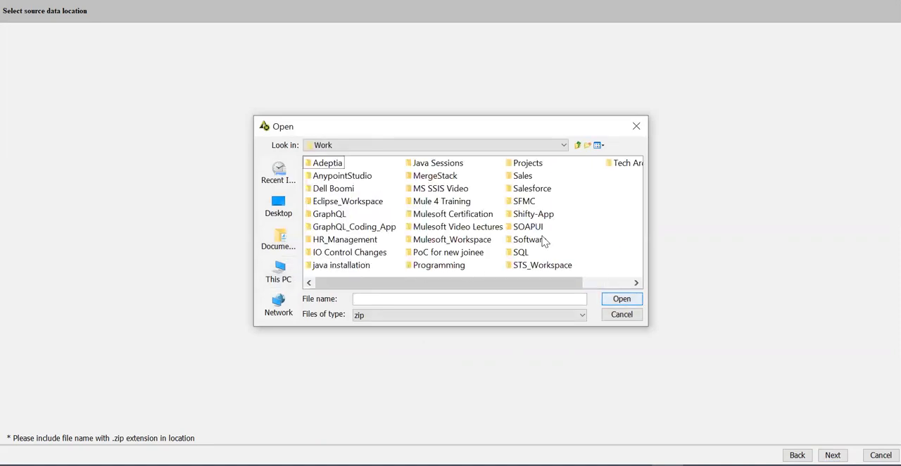
pyautogui.doubleClick(326, 165)
pyautogui.click(352, 244)
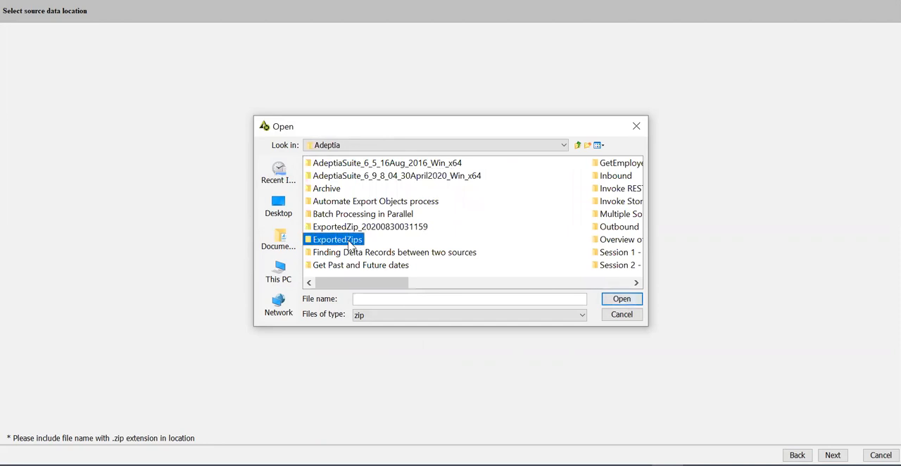
pyautogui.doubleClick(351, 244)
pyautogui.click(350, 176)
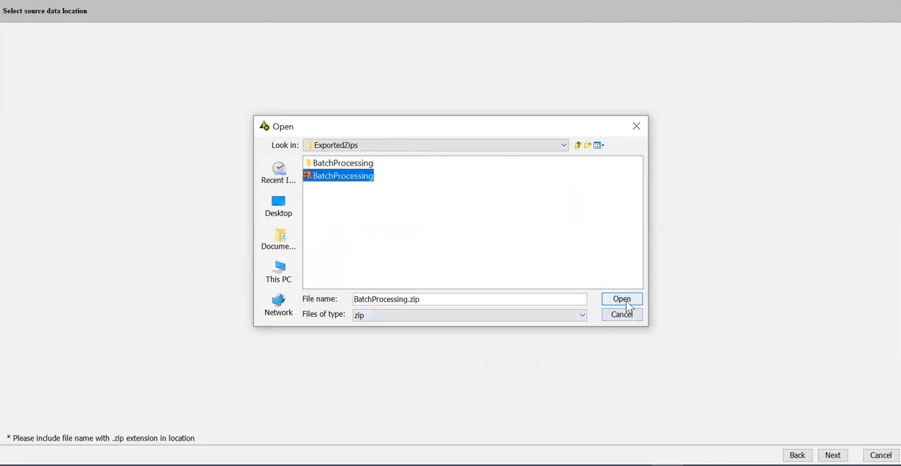
pyautogui.click(623, 301)
pyautogui.click(832, 454)
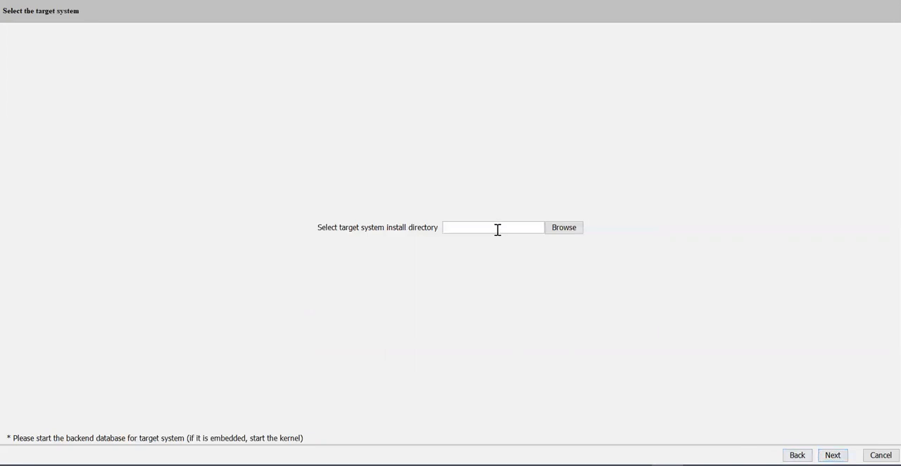
# - Complete the deployment settings with the target install directory, the user name and admin as the objects' owner, and start the deployment
pyautogui.hotkey('ctrl', 'v')
pyautogui.press('Return')
pyautogui.click(464, 229)
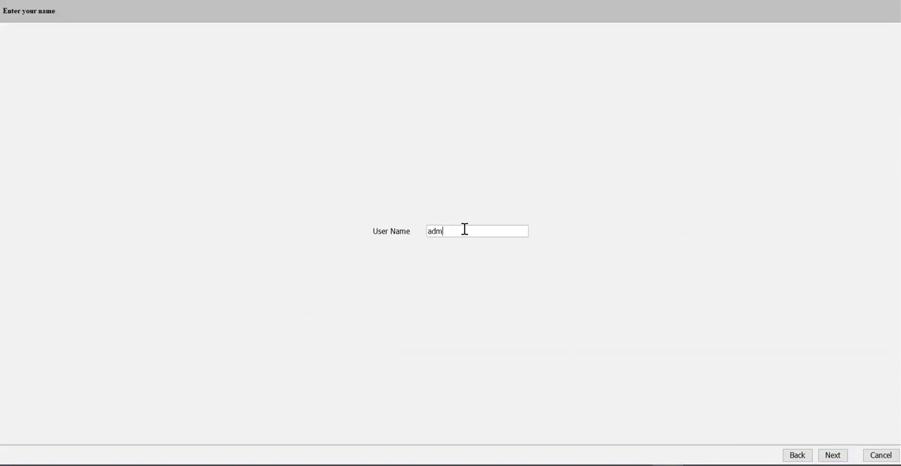
pyautogui.press('Return')
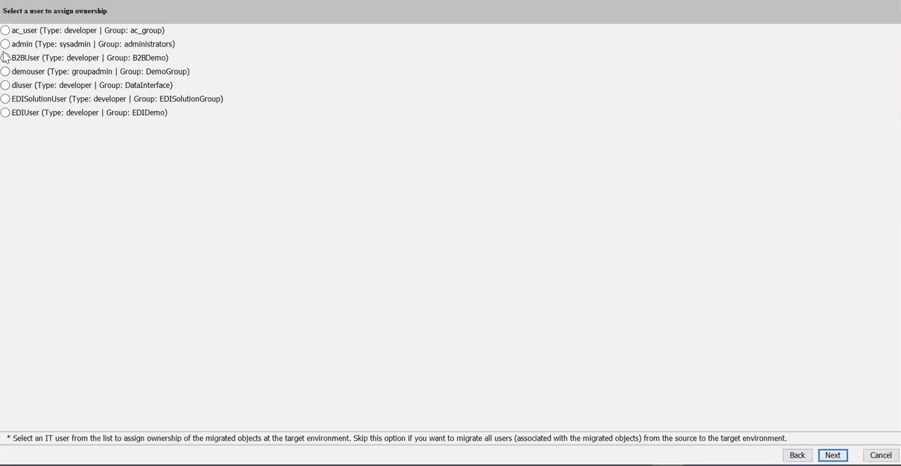
pyautogui.click(5, 44)
pyautogui.click(832, 455)
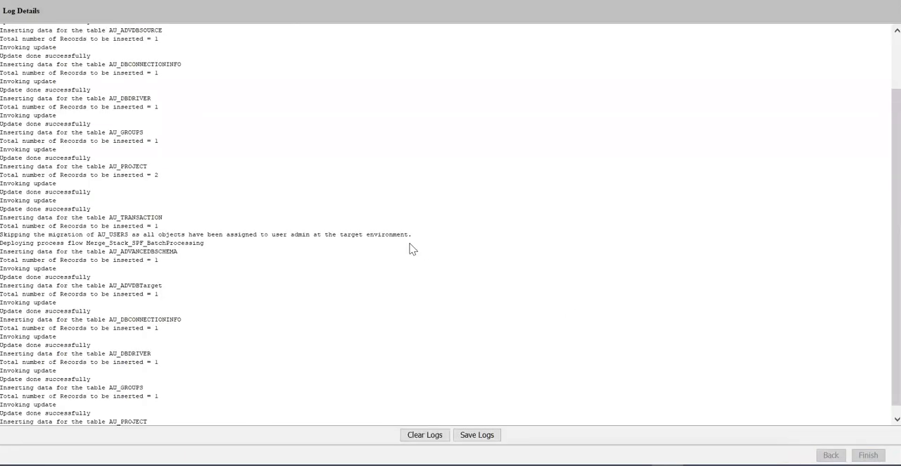
# - Review the deployment log entries for the two batch processing flows from beginning to end
pyautogui.click(440, 240)
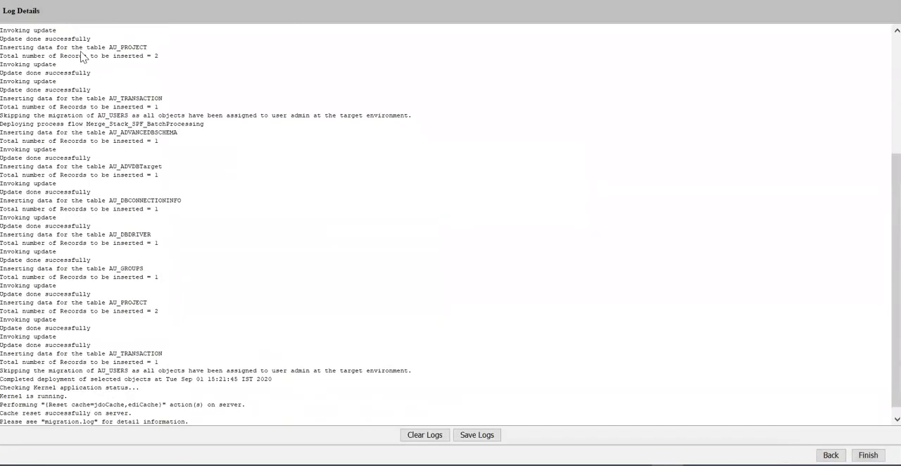
pyautogui.scroll(6, 163, 328)
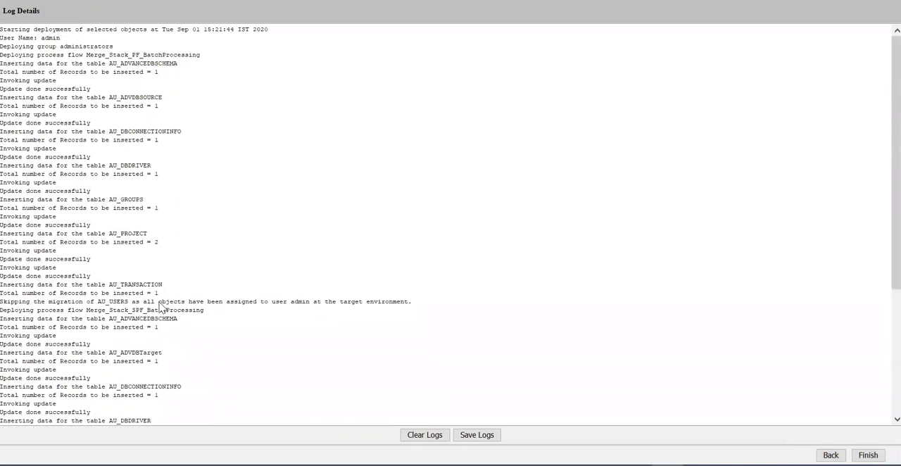
pyautogui.scroll(-6, 258, 326)
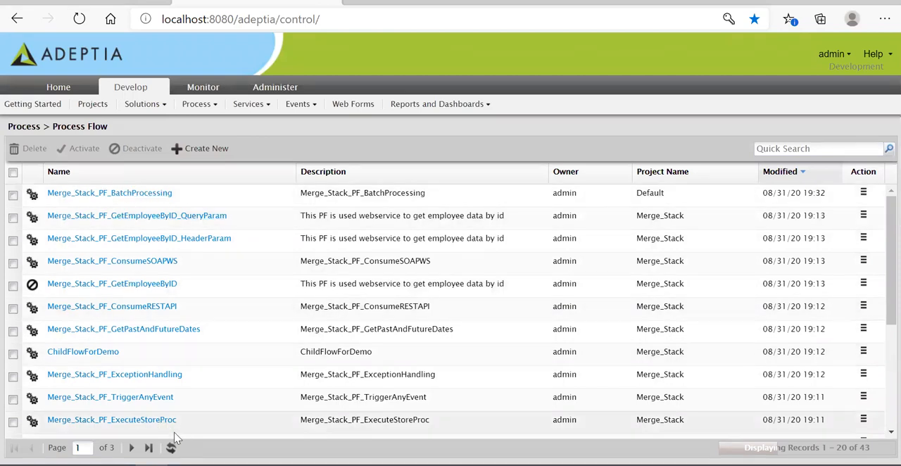
# - Locate Merge_Stack_SPF_BatchProcessing in the browser's process flow list and open the list of activities referenced by Merge_Stack_PF_BatchProcessing
pyautogui.scroll(-2, 175, 421)
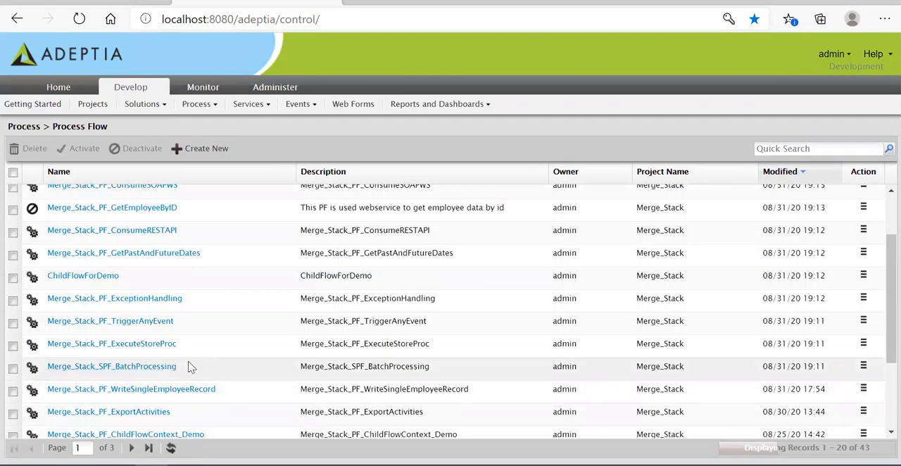
pyautogui.moveTo(131, 370); pyautogui.dragTo(32, 373)
pyautogui.scroll(3, 138, 257)
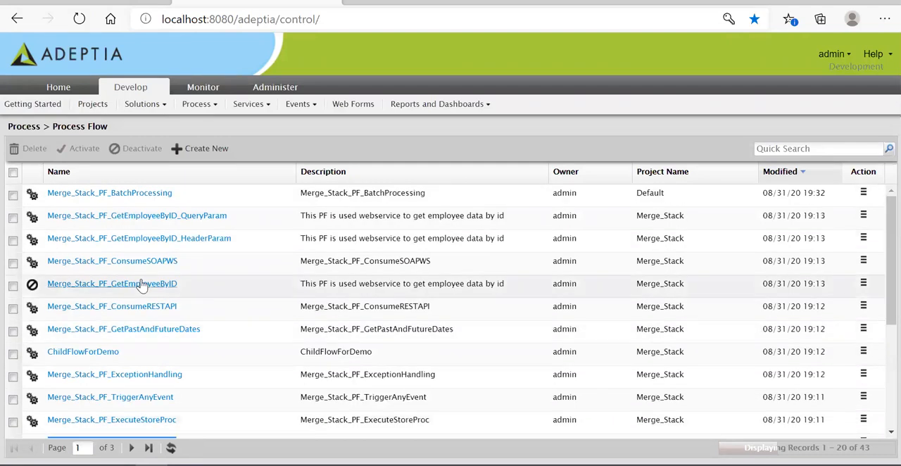
pyautogui.rightClick(127, 202)
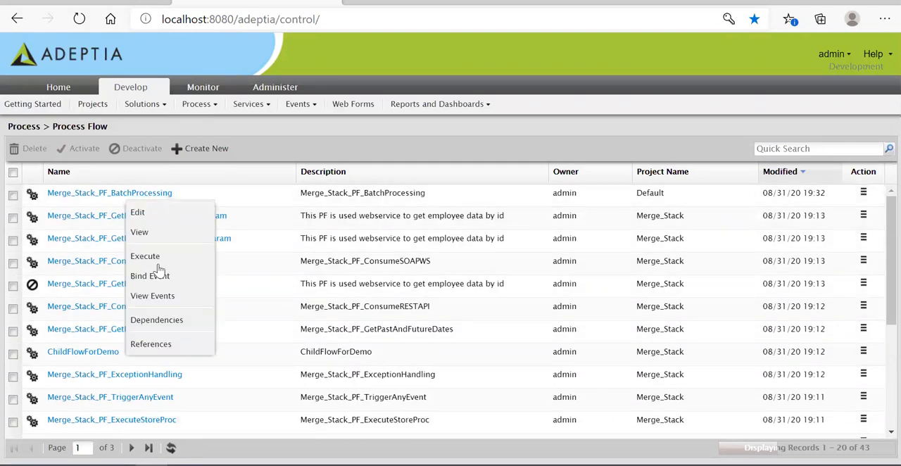
pyautogui.click(164, 344)
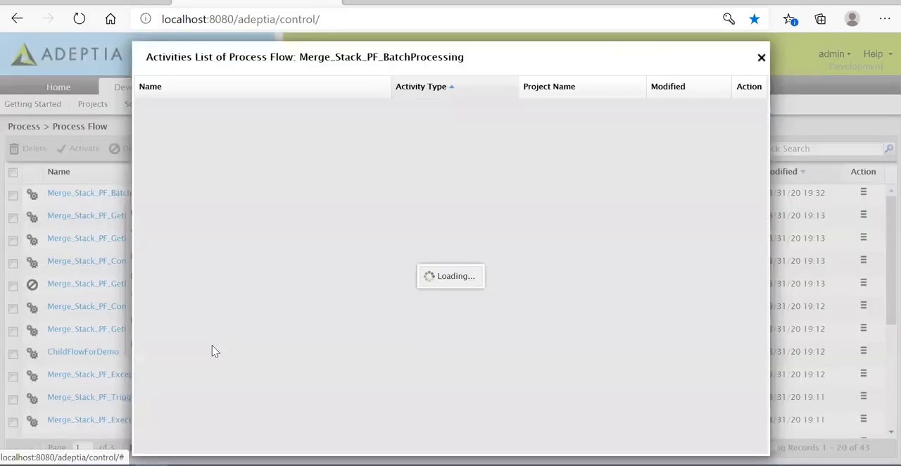
# - Open the advanced database schema Merge_Stack_ADSC_GetPlanets to check its description, and close it without saving
pyautogui.click(225, 109)
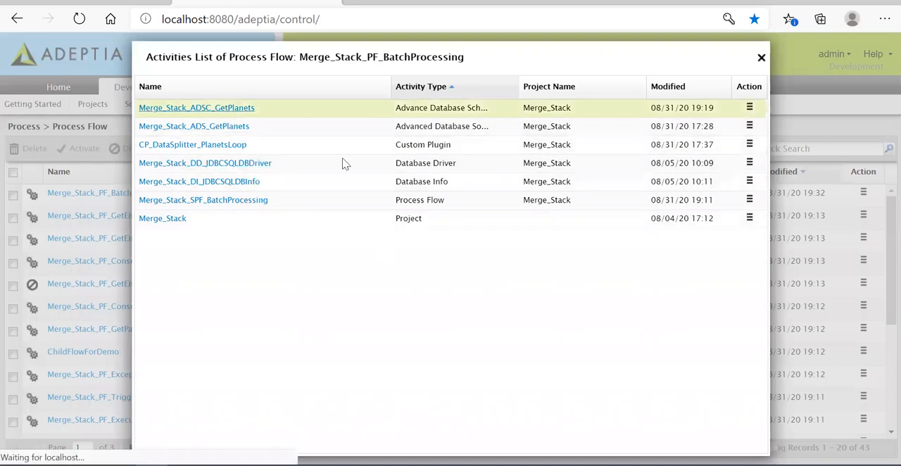
pyautogui.click(527, 167)
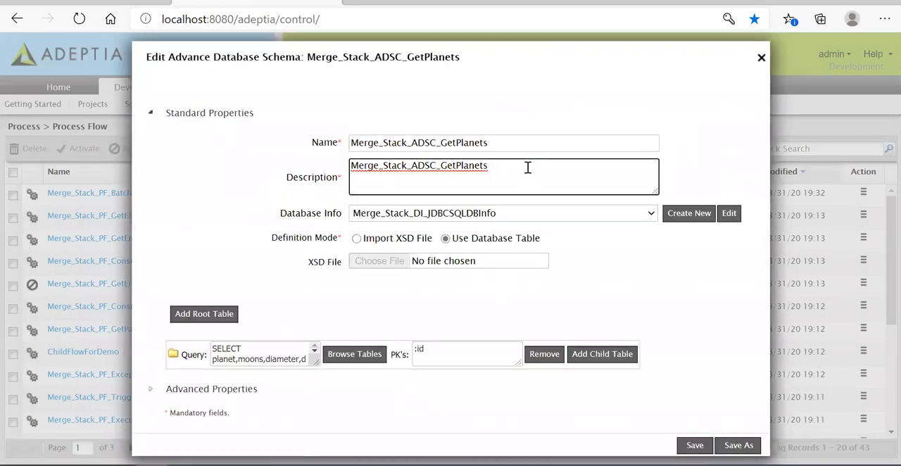
pyautogui.click(760, 59)
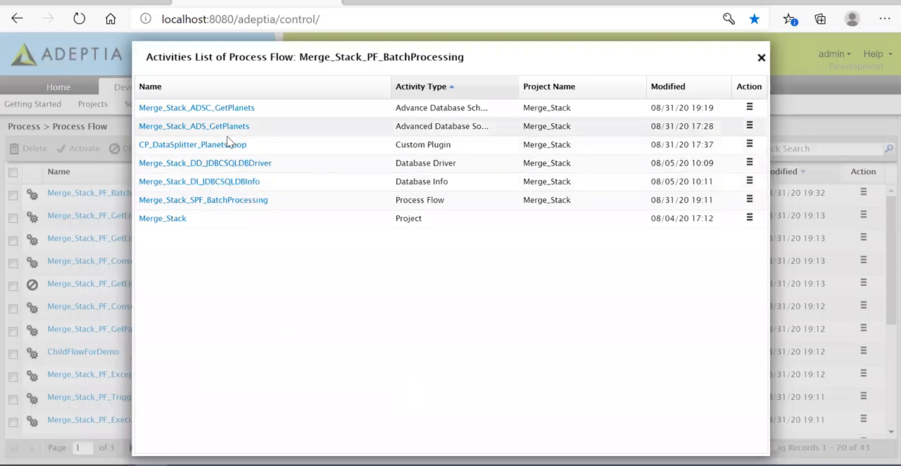
# - Check the descriptions of Merge_Stack_DD_JDBCSQLDBDriver and Merge_Stack_DI_JDBCSQLDBInfo without saving, and close the activities list
pyautogui.click(225, 163)
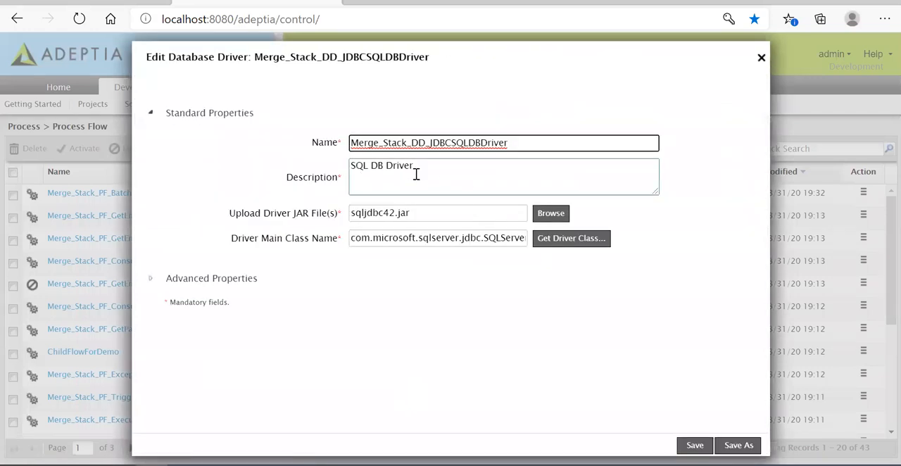
pyautogui.click(761, 58)
pyautogui.click(227, 182)
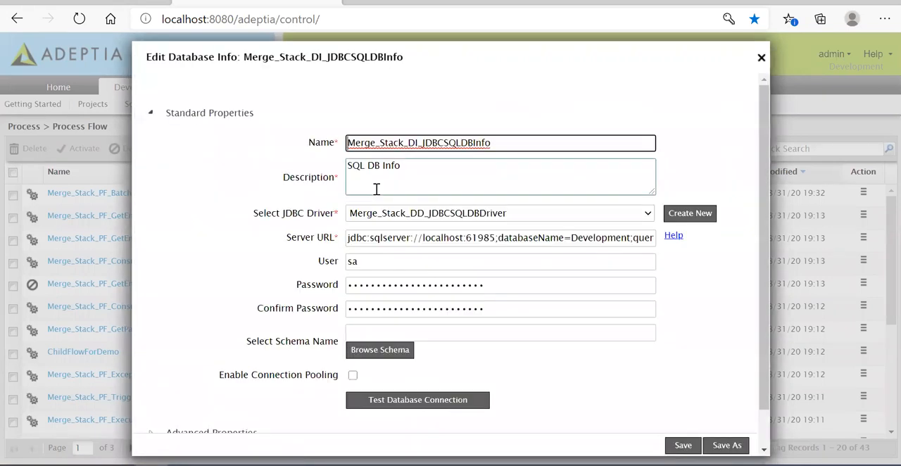
pyautogui.click(760, 58)
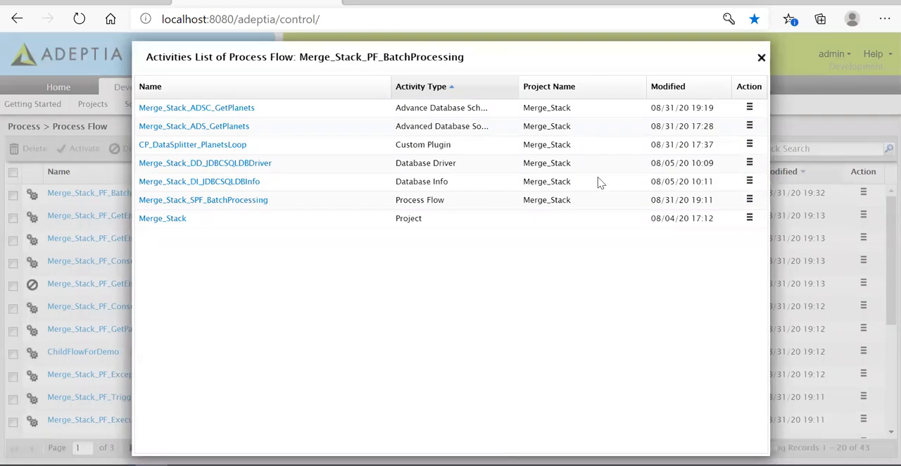
pyautogui.click(760, 57)
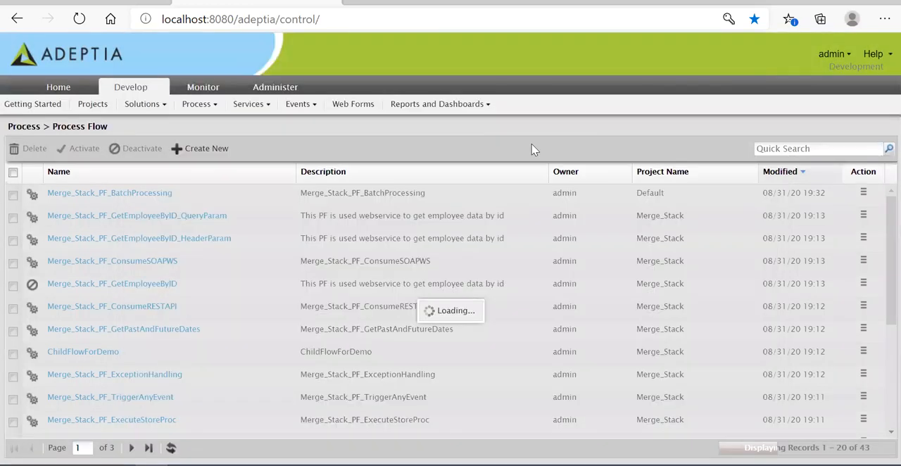